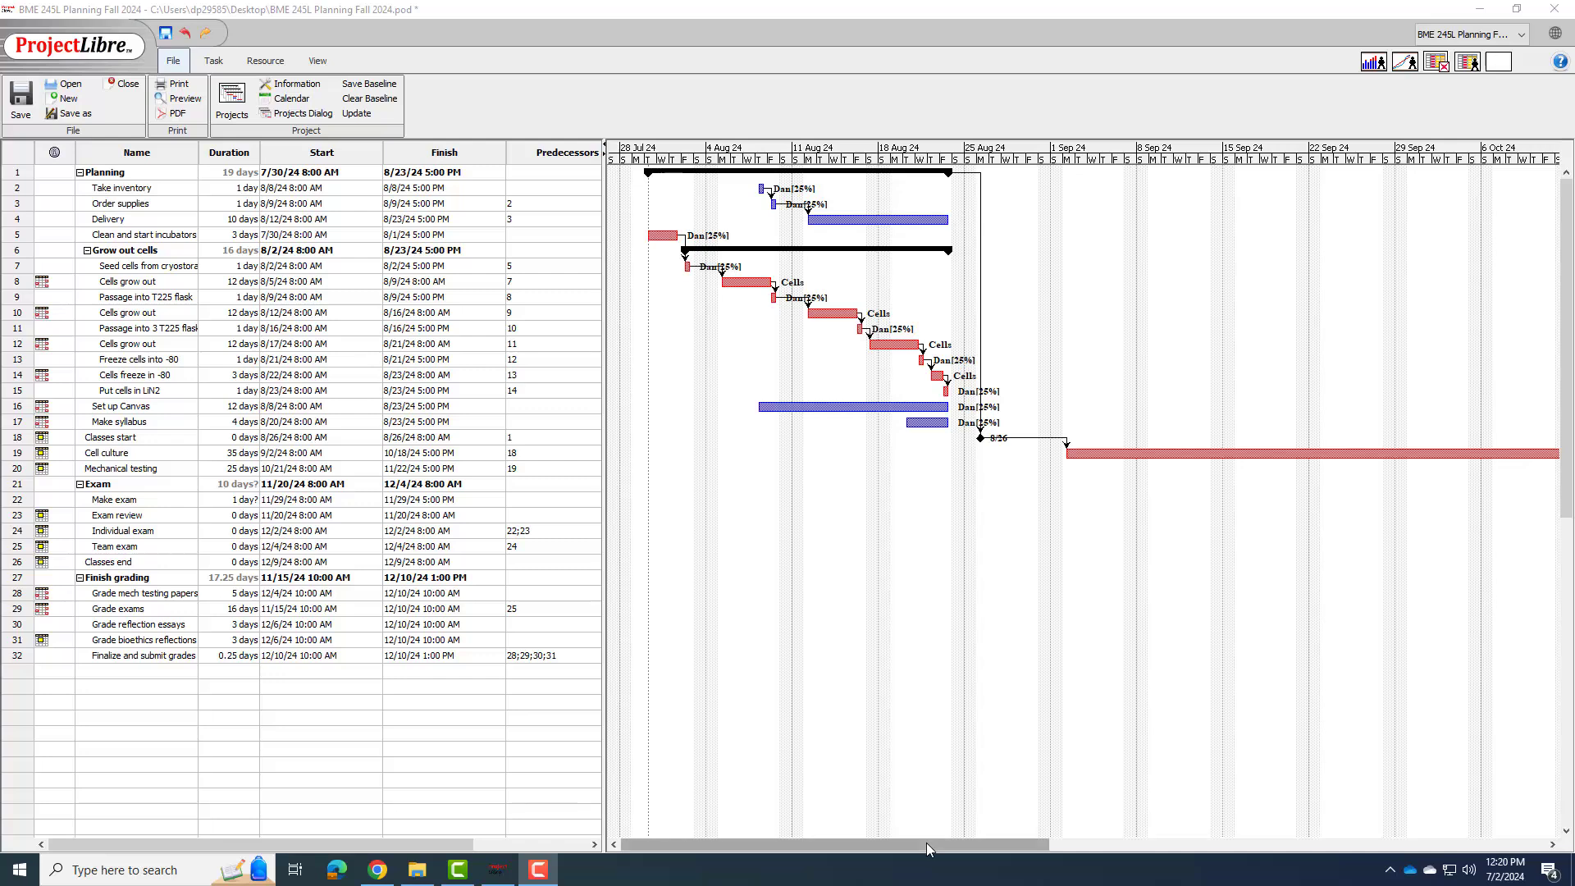
# Change the project finish date in Project Information to 12/18/24 1:00 PM.
pyautogui.moveTo(927, 844); pyautogui.dragTo(1423, 845)
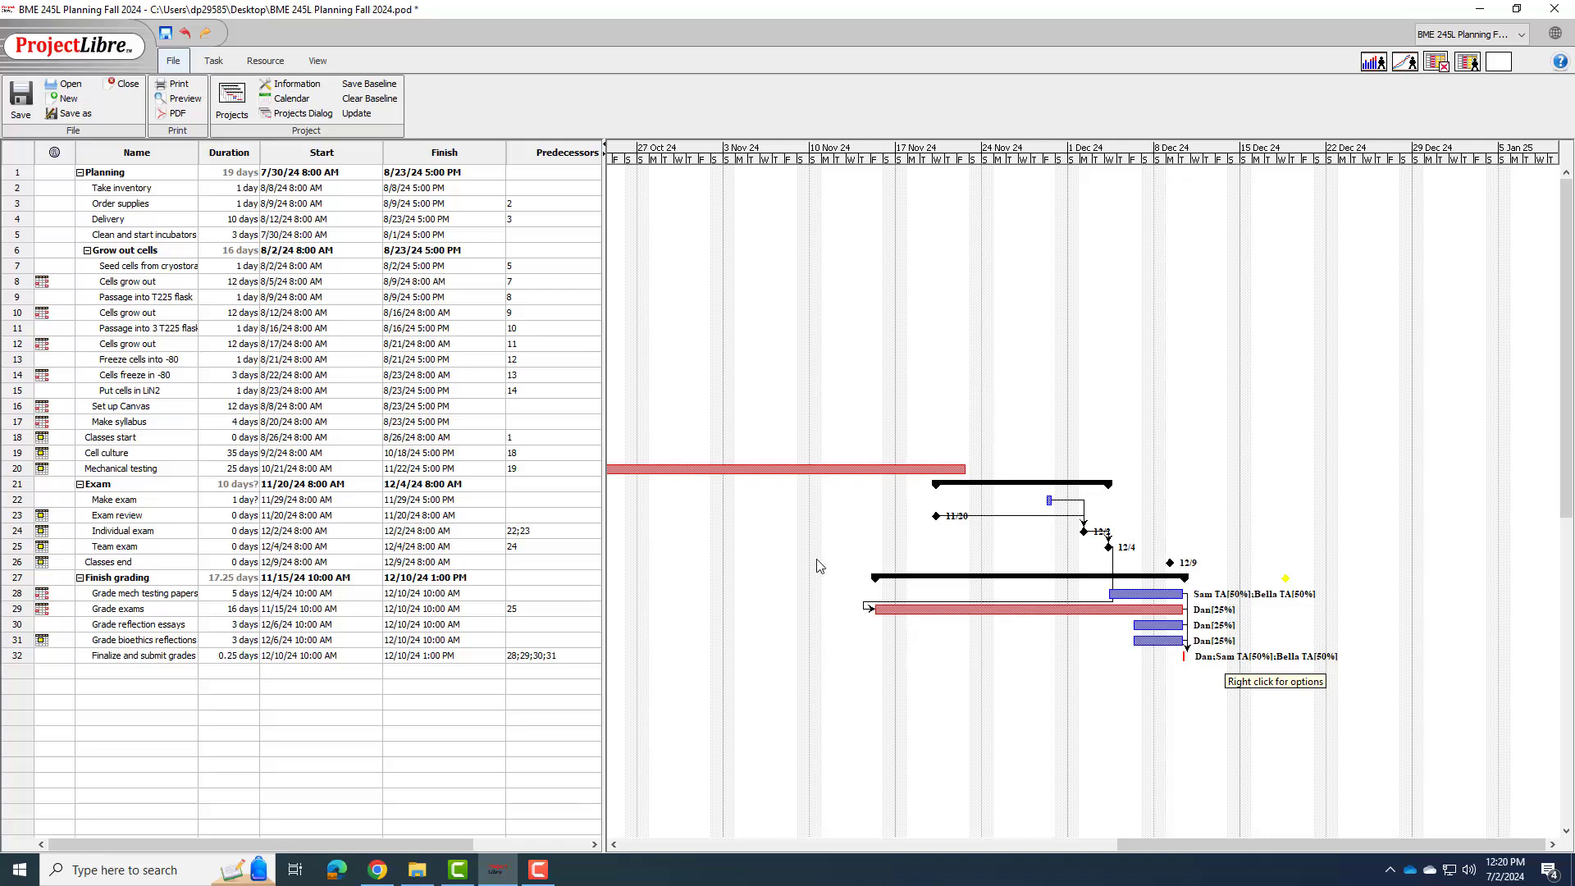
pyautogui.click(283, 87)
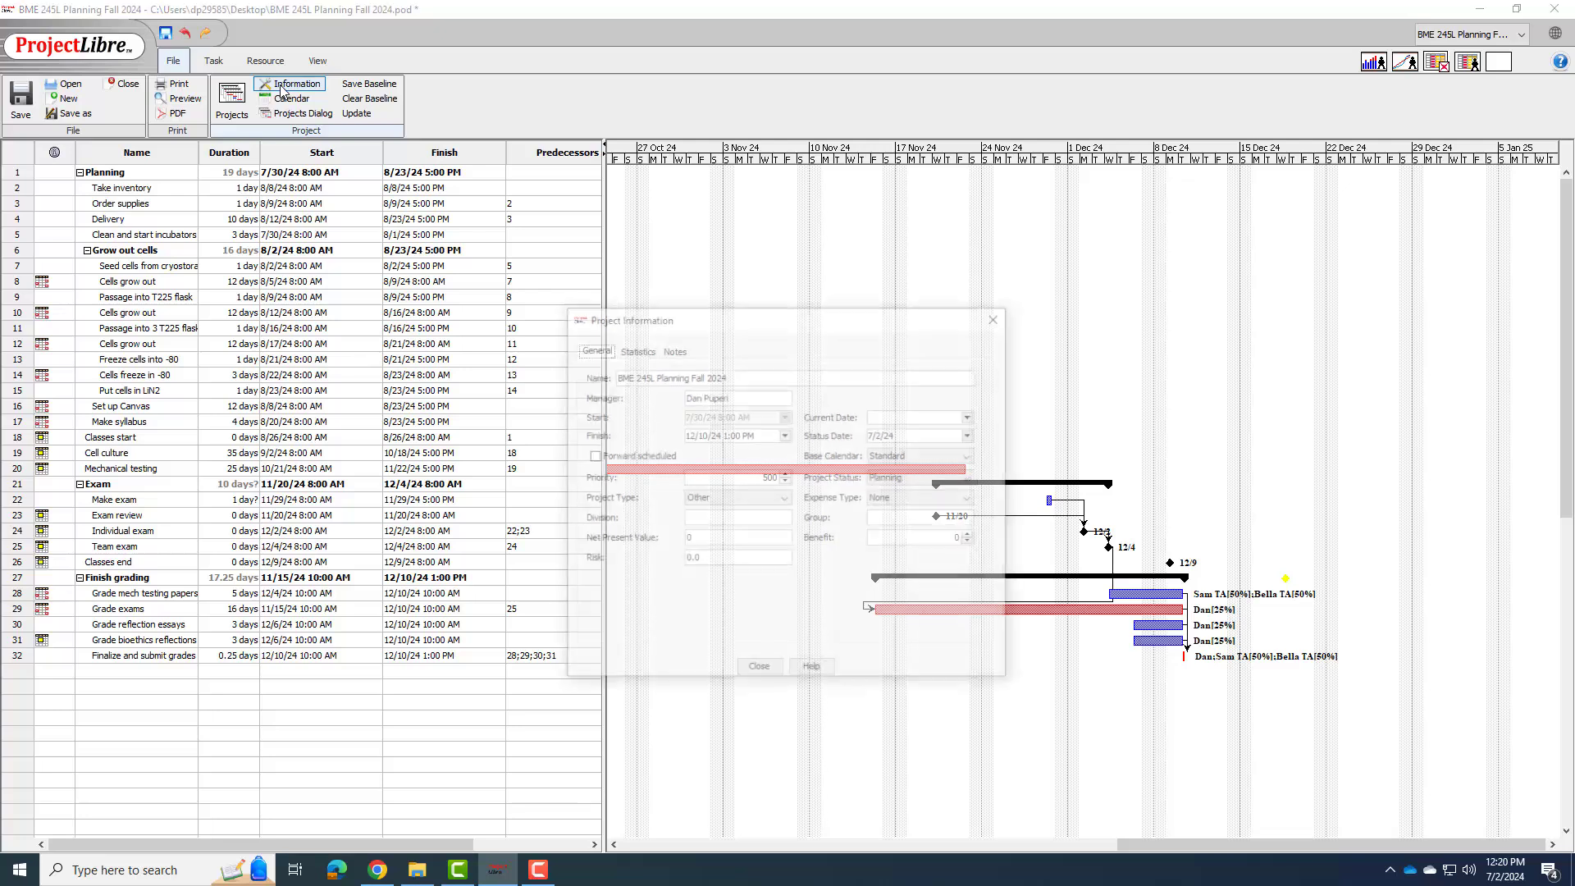
pyautogui.click(699, 435)
pyautogui.doubleClick(703, 435)
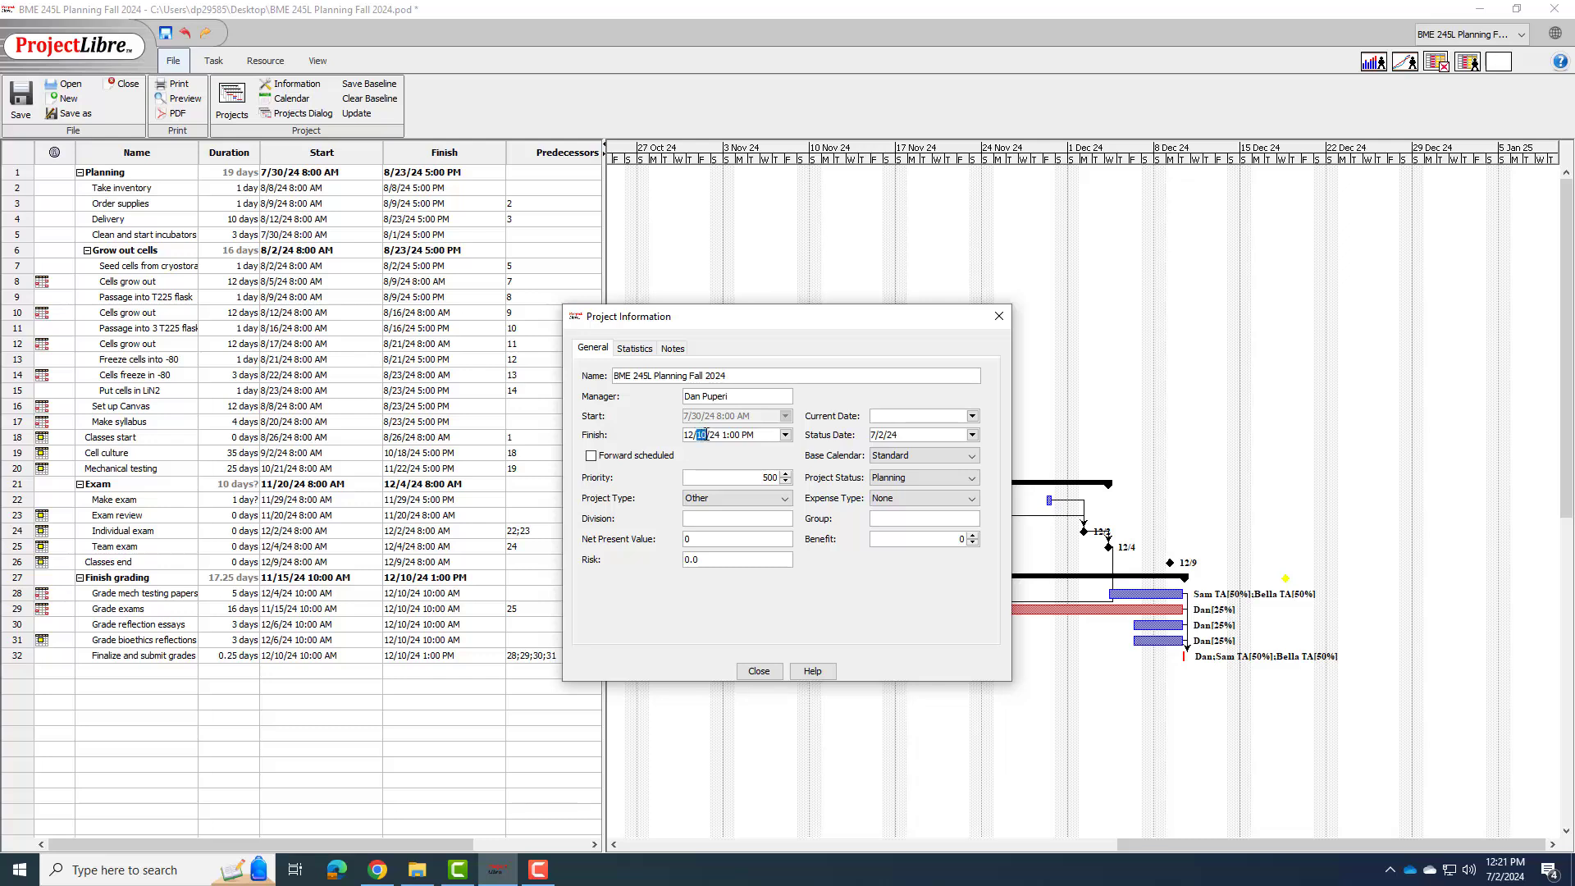
pyautogui.write('18')
pyautogui.click(763, 478)
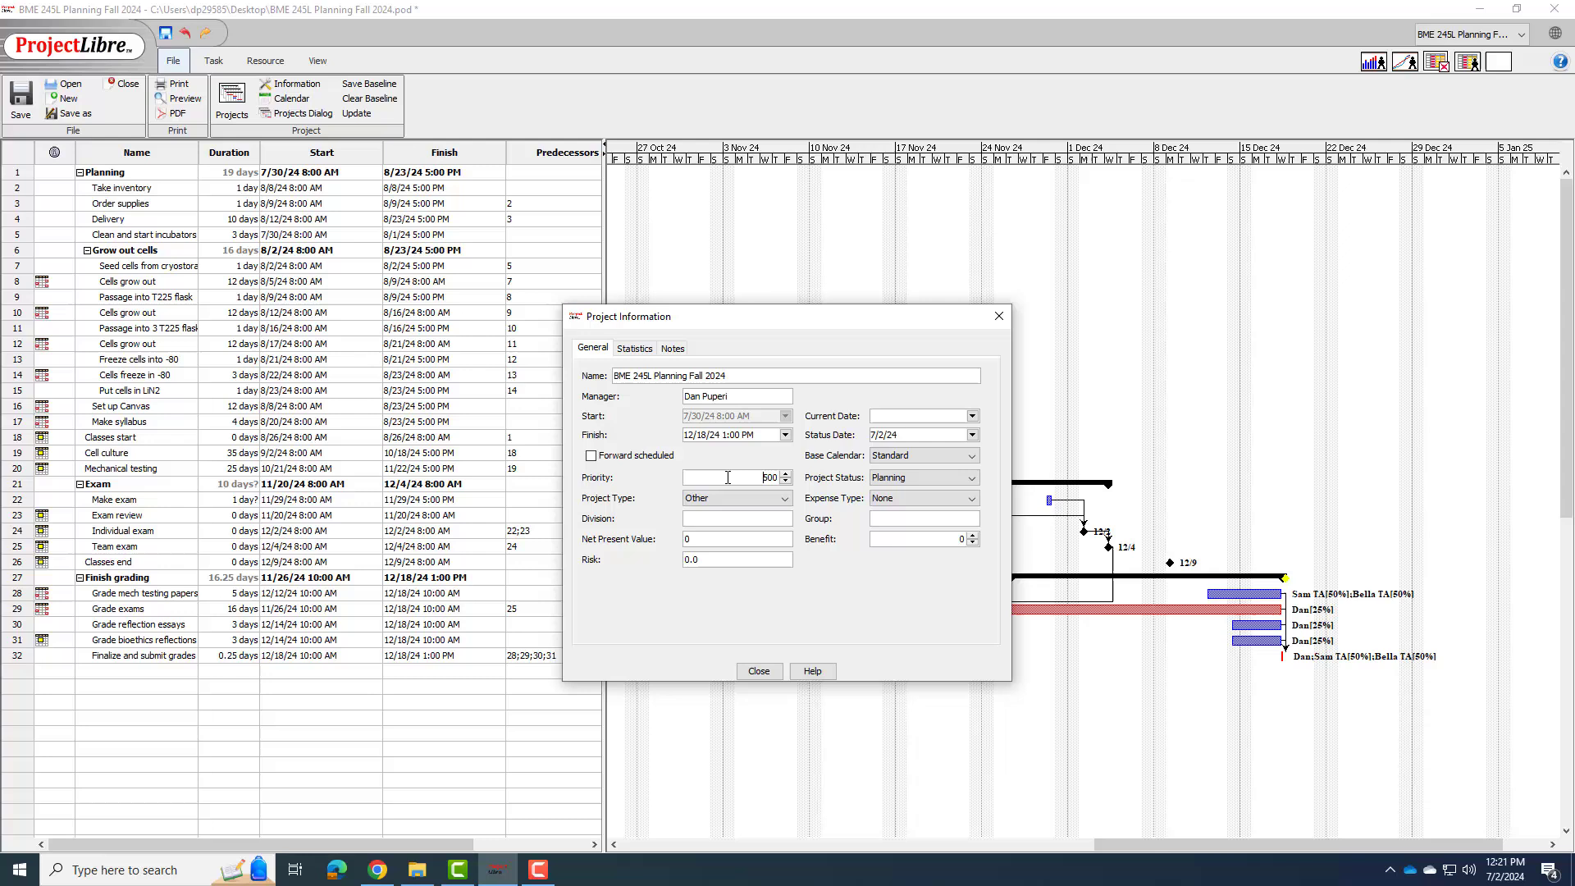
pyautogui.click(759, 671)
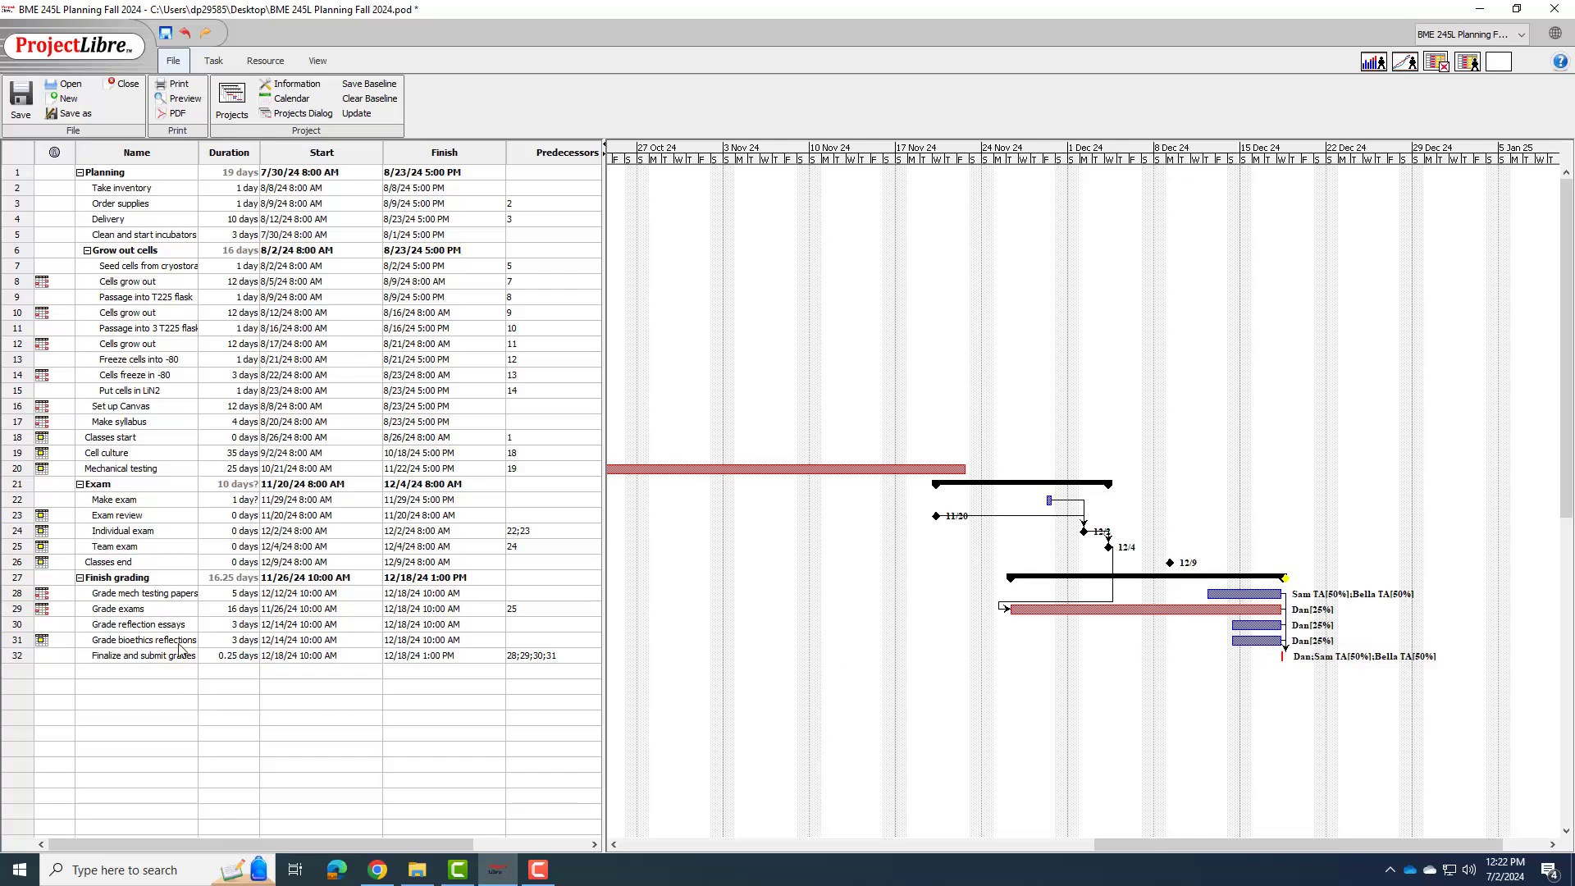
# Give Grade bioethics reflections predecessor 30 and Grade reflection essays predecessor 29 (Grade exams).
pyautogui.click(528, 641)
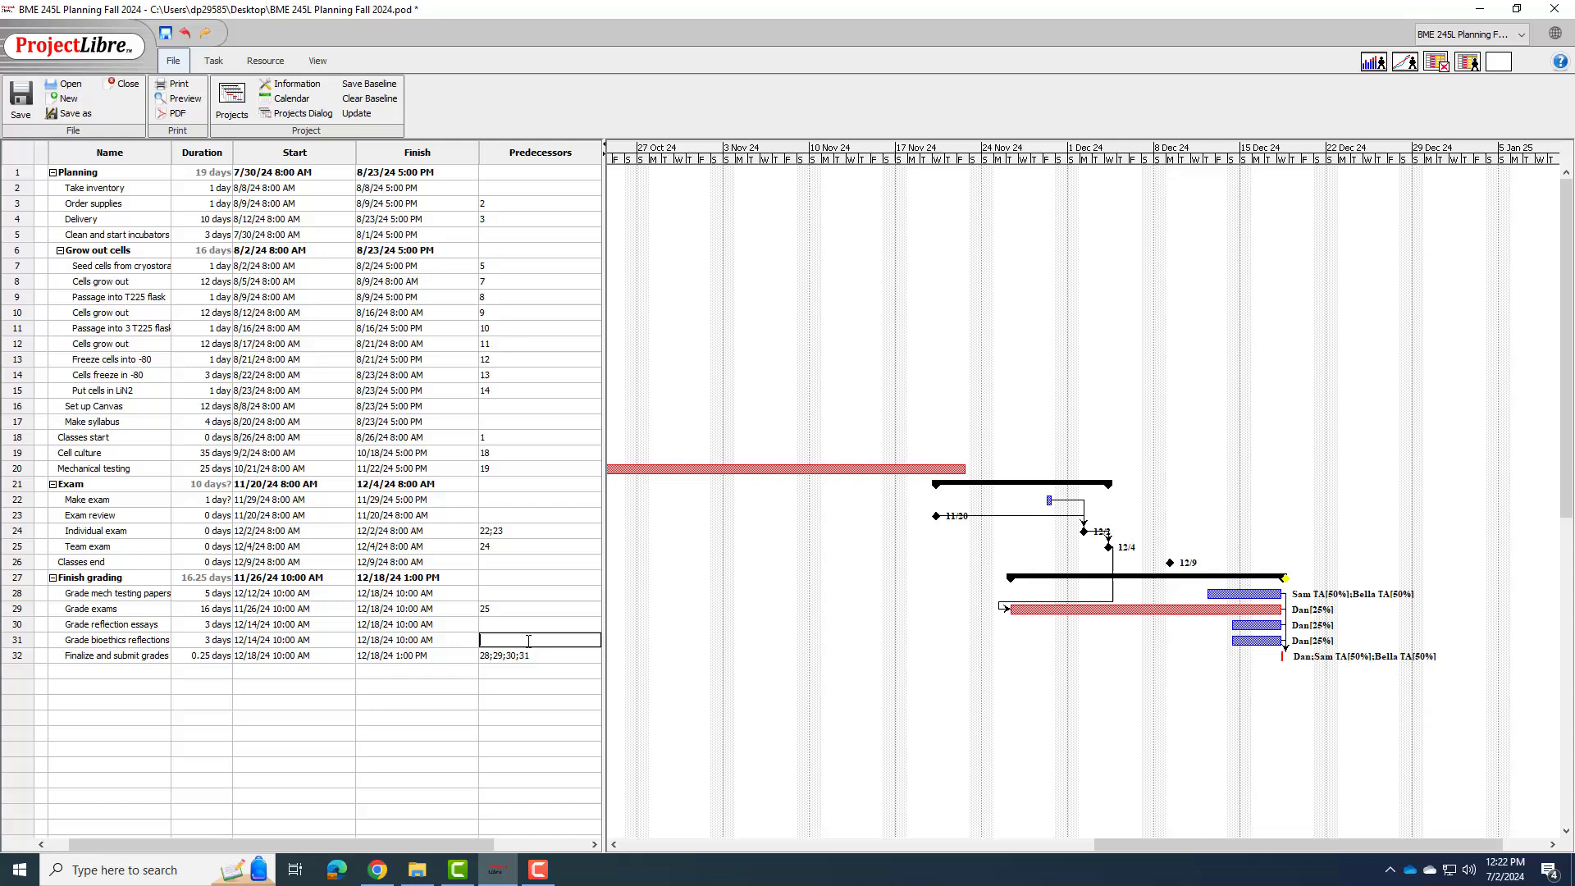
pyautogui.write('30')
pyautogui.click(538, 625)
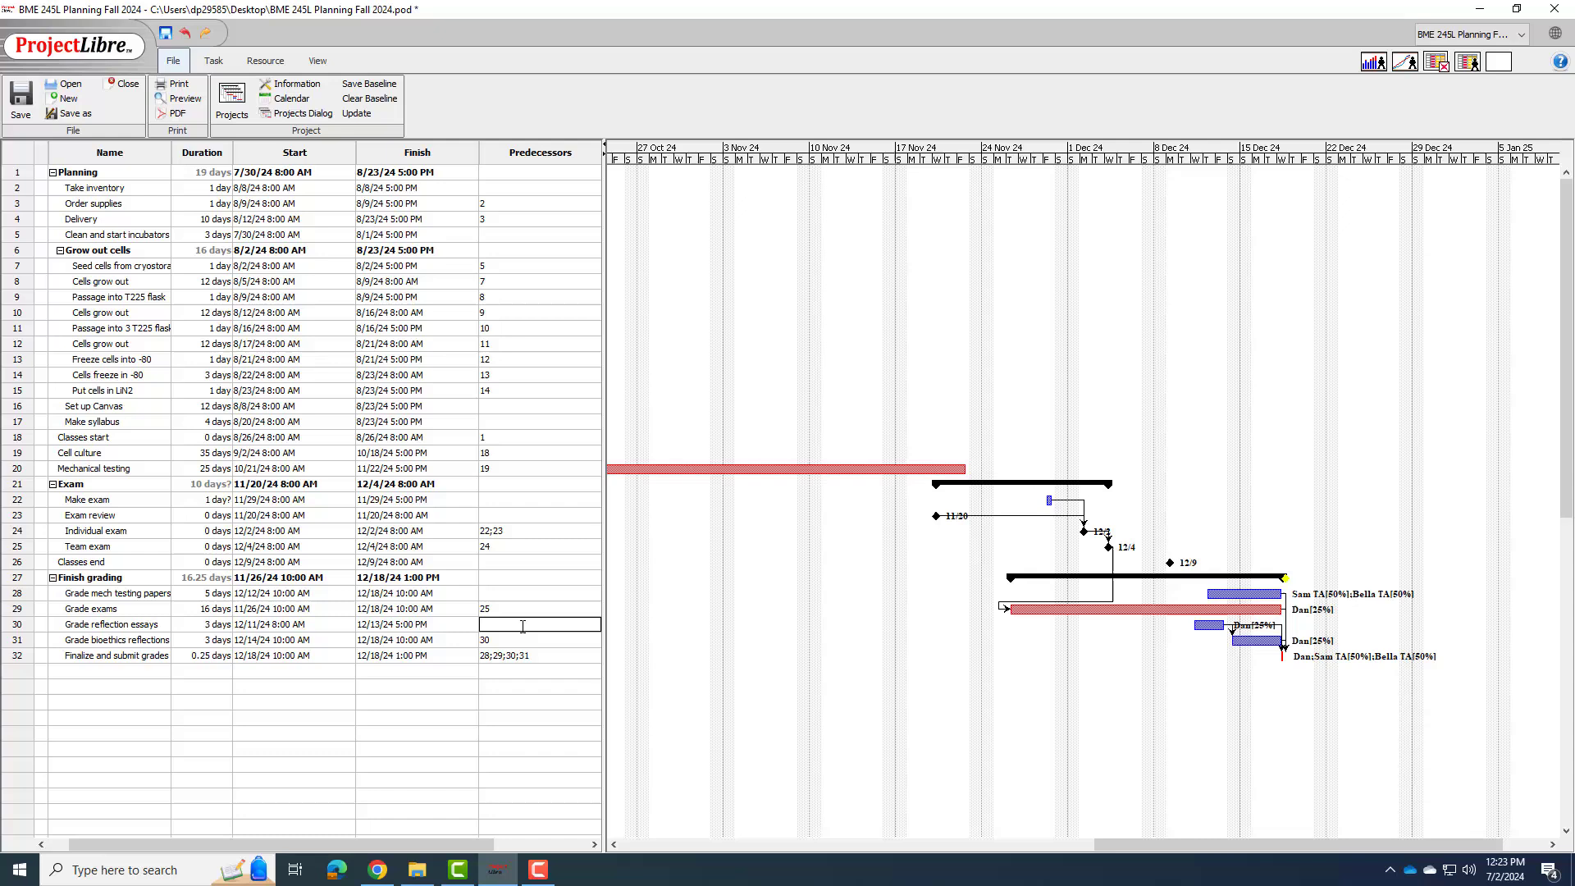
pyautogui.write('29')
pyautogui.press('Return')
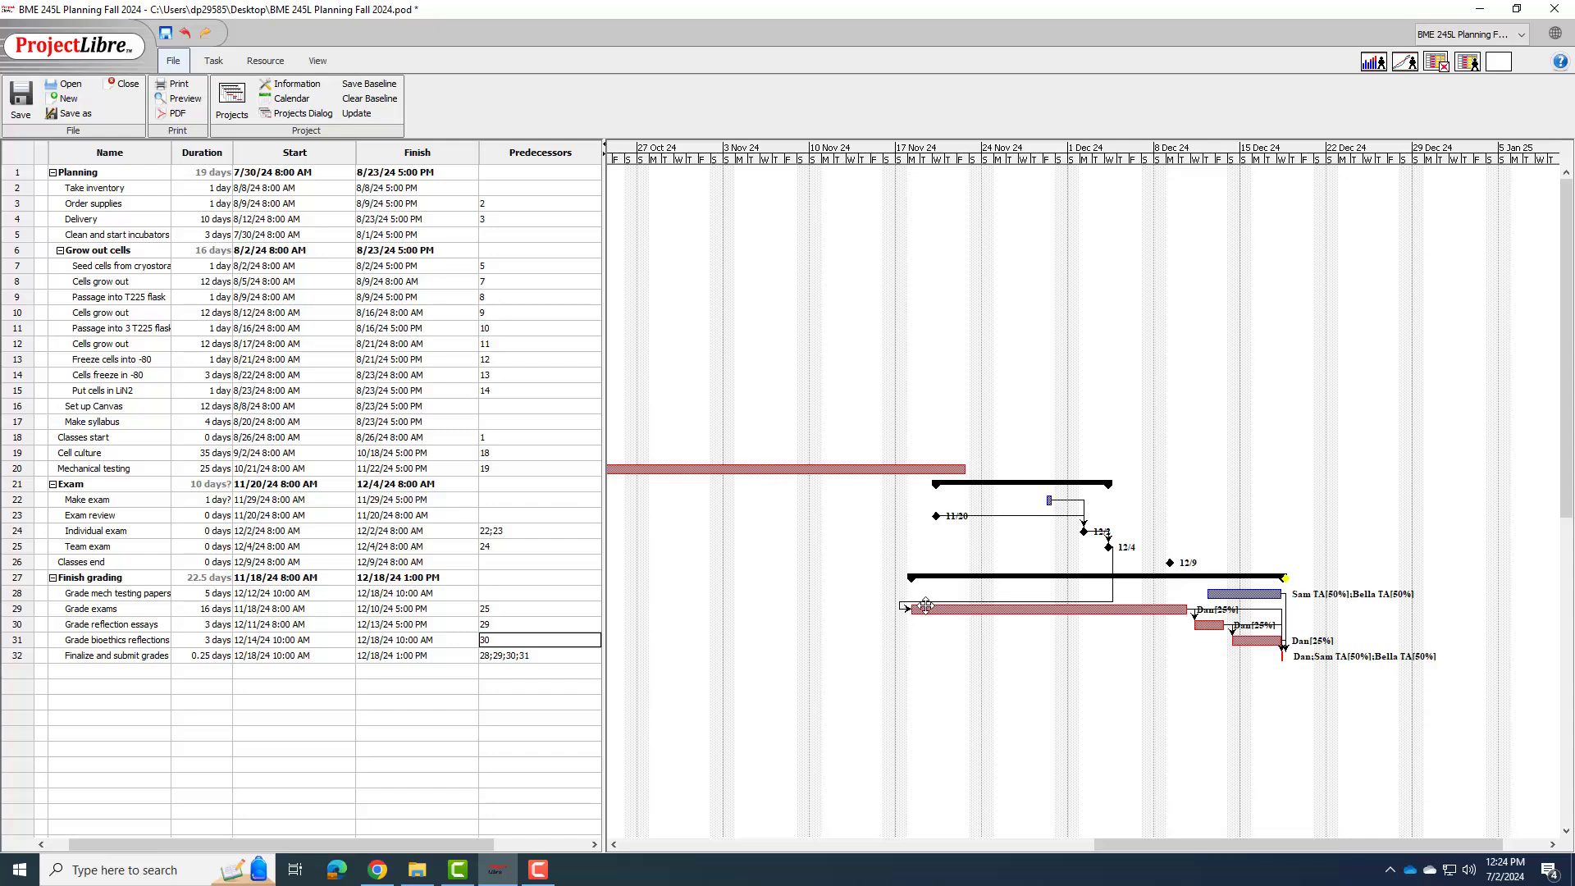
# Set the grader's units on the Grade exams assignment to 50%, making the task 8 days.
pyautogui.click(925, 606)
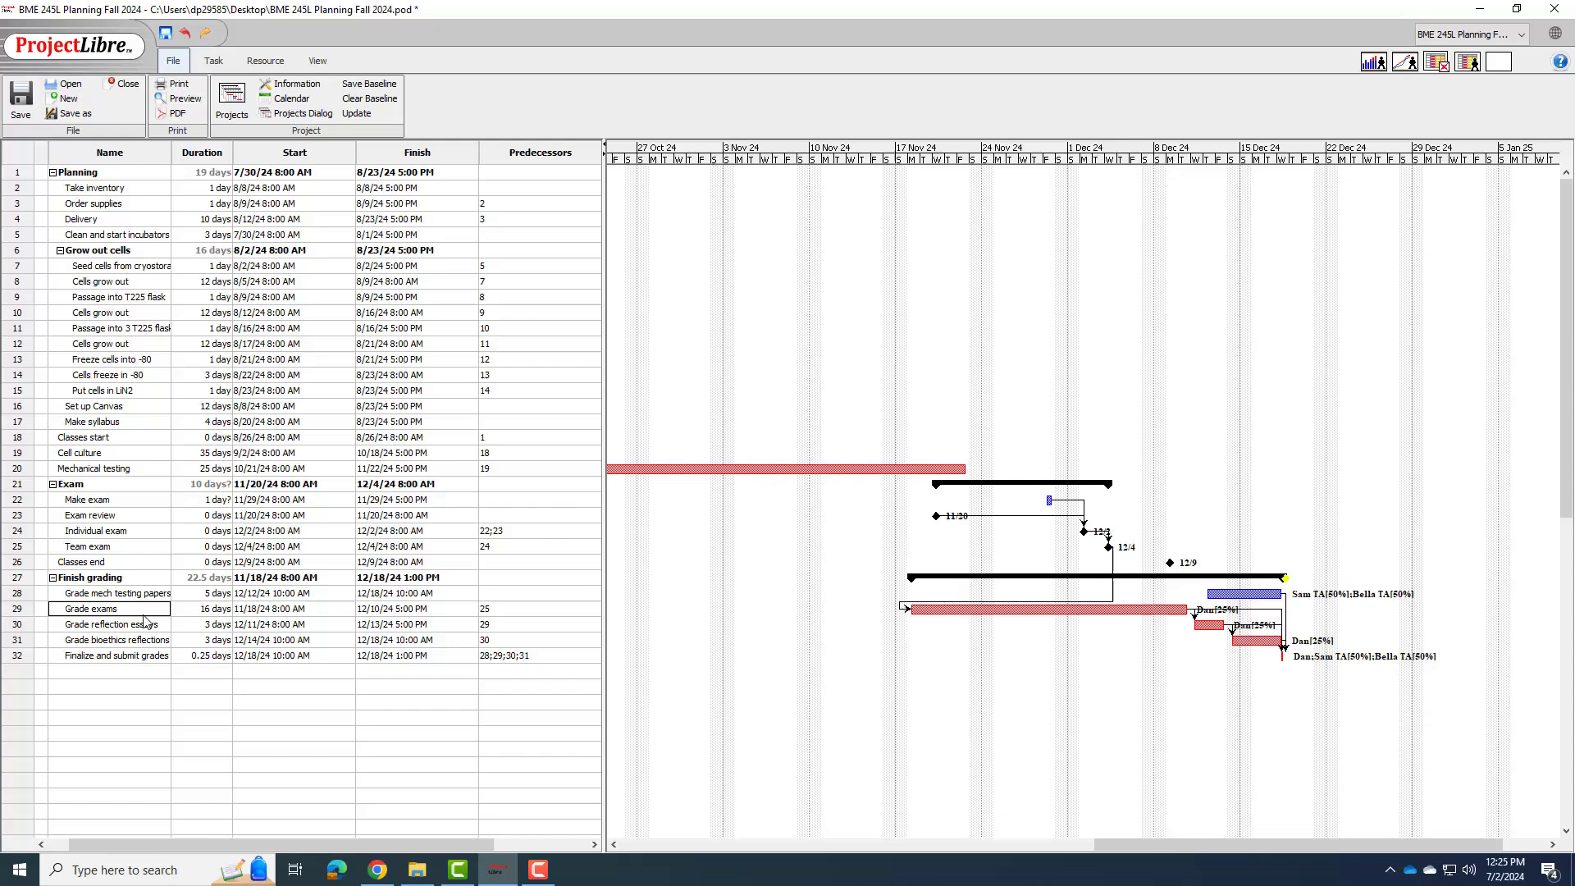
pyautogui.doubleClick(145, 612)
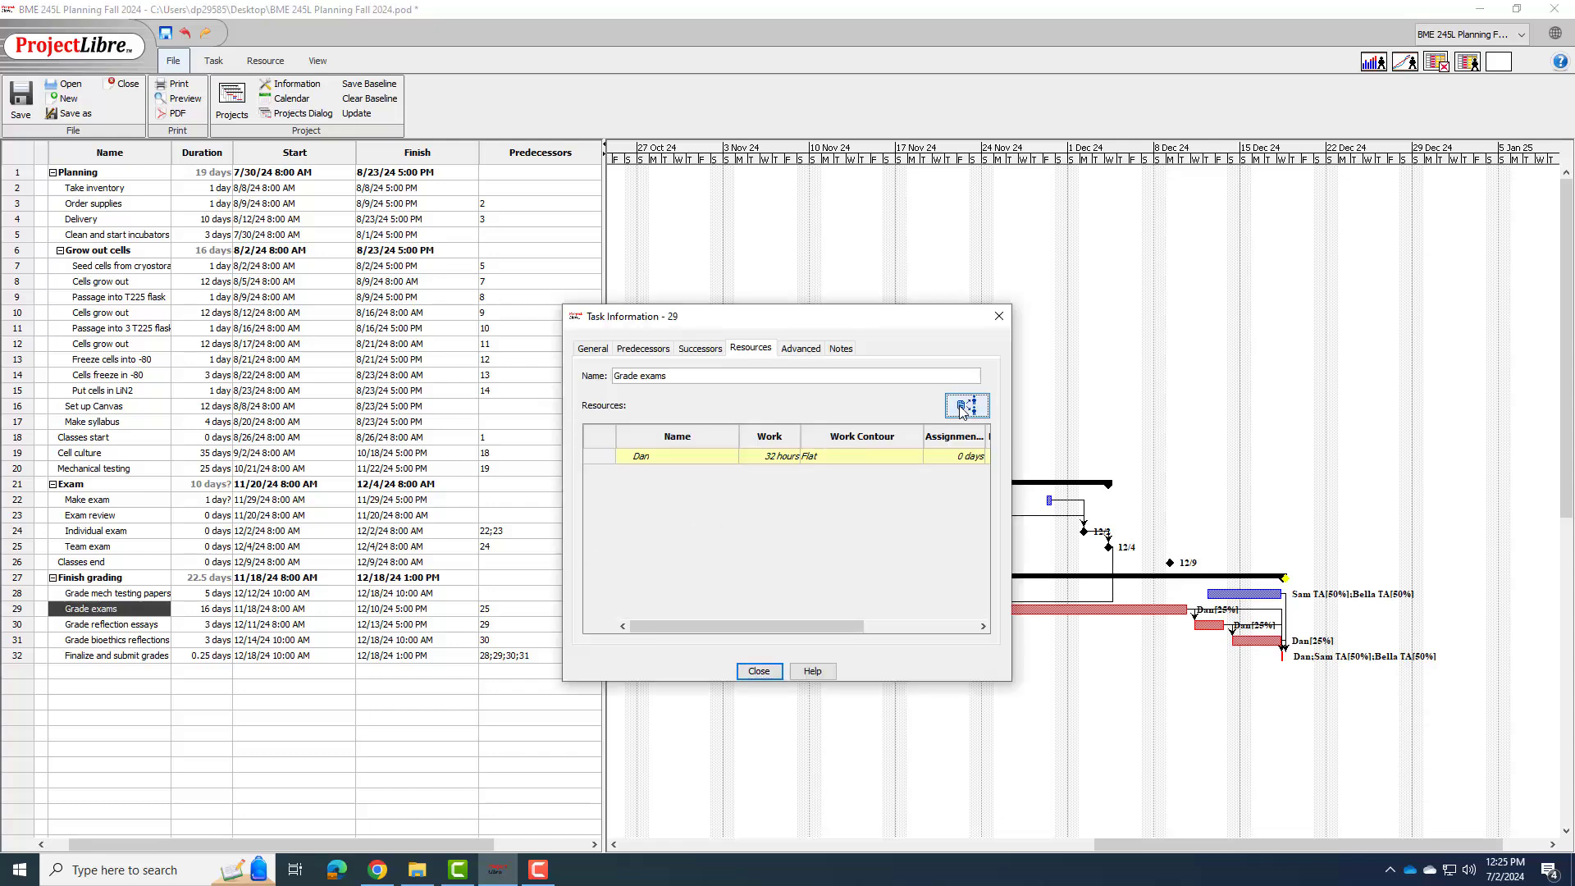
pyautogui.click(964, 408)
pyautogui.click(816, 424)
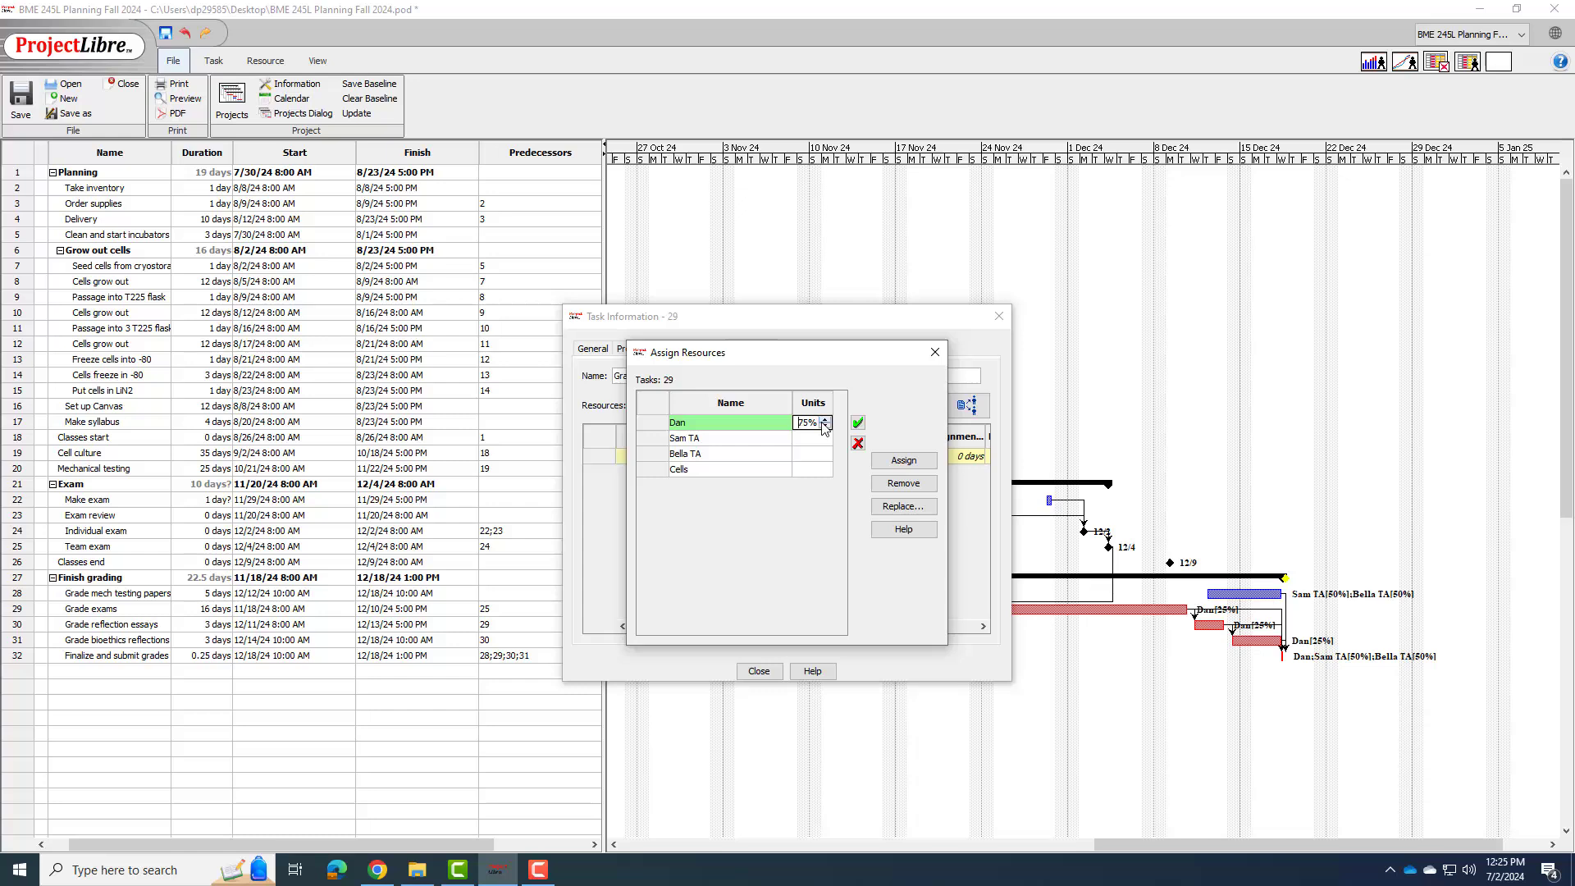
pyautogui.doubleClick(805, 421)
pyautogui.write('50')
pyautogui.click(724, 421)
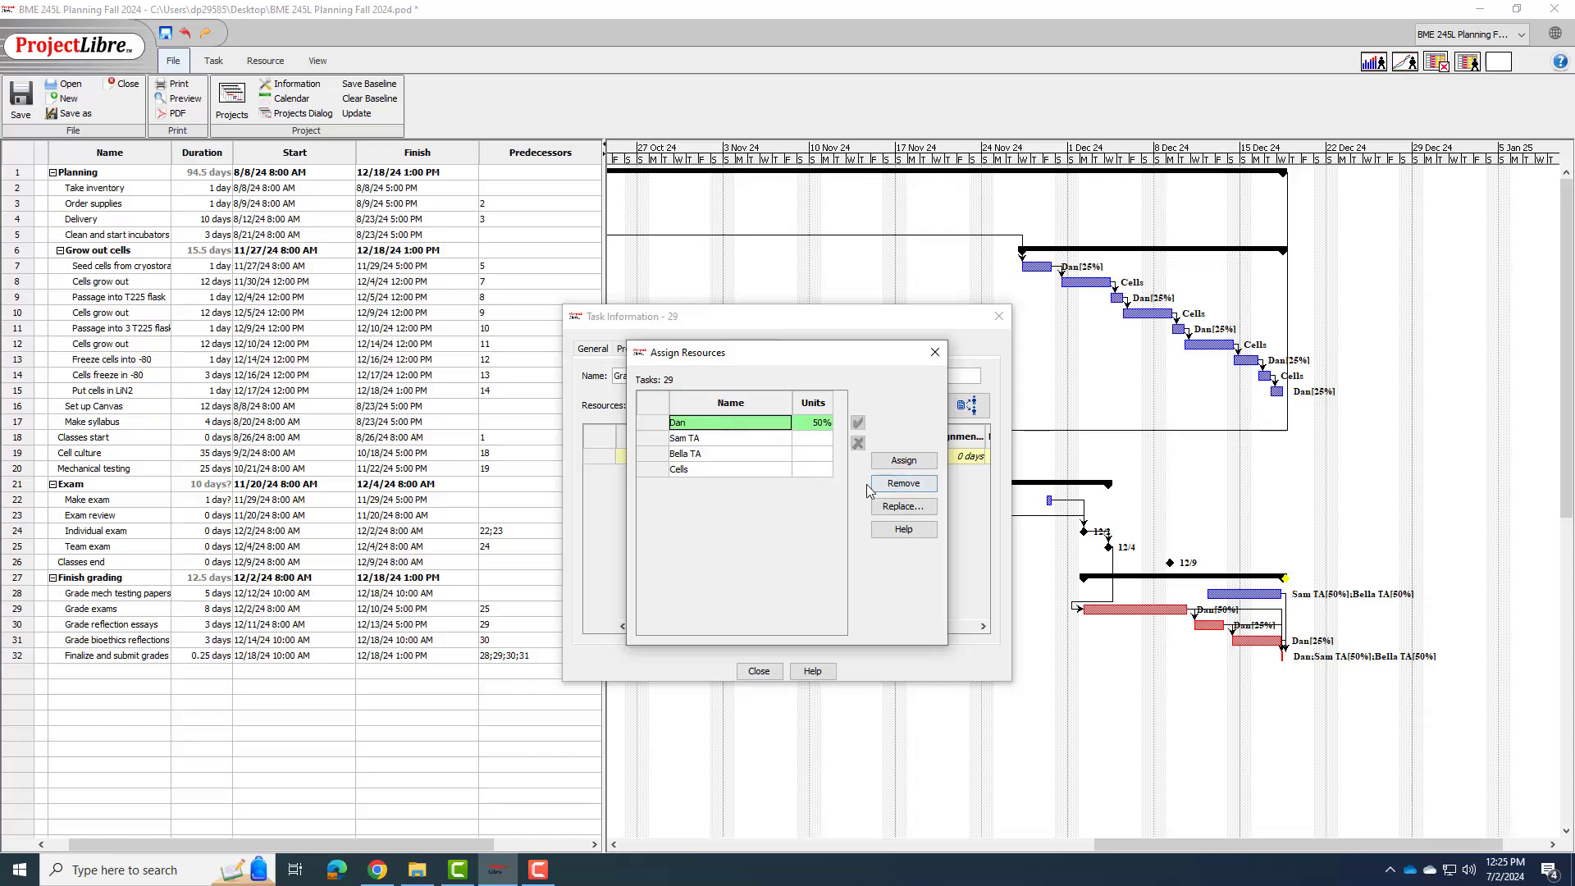
pyautogui.click(768, 671)
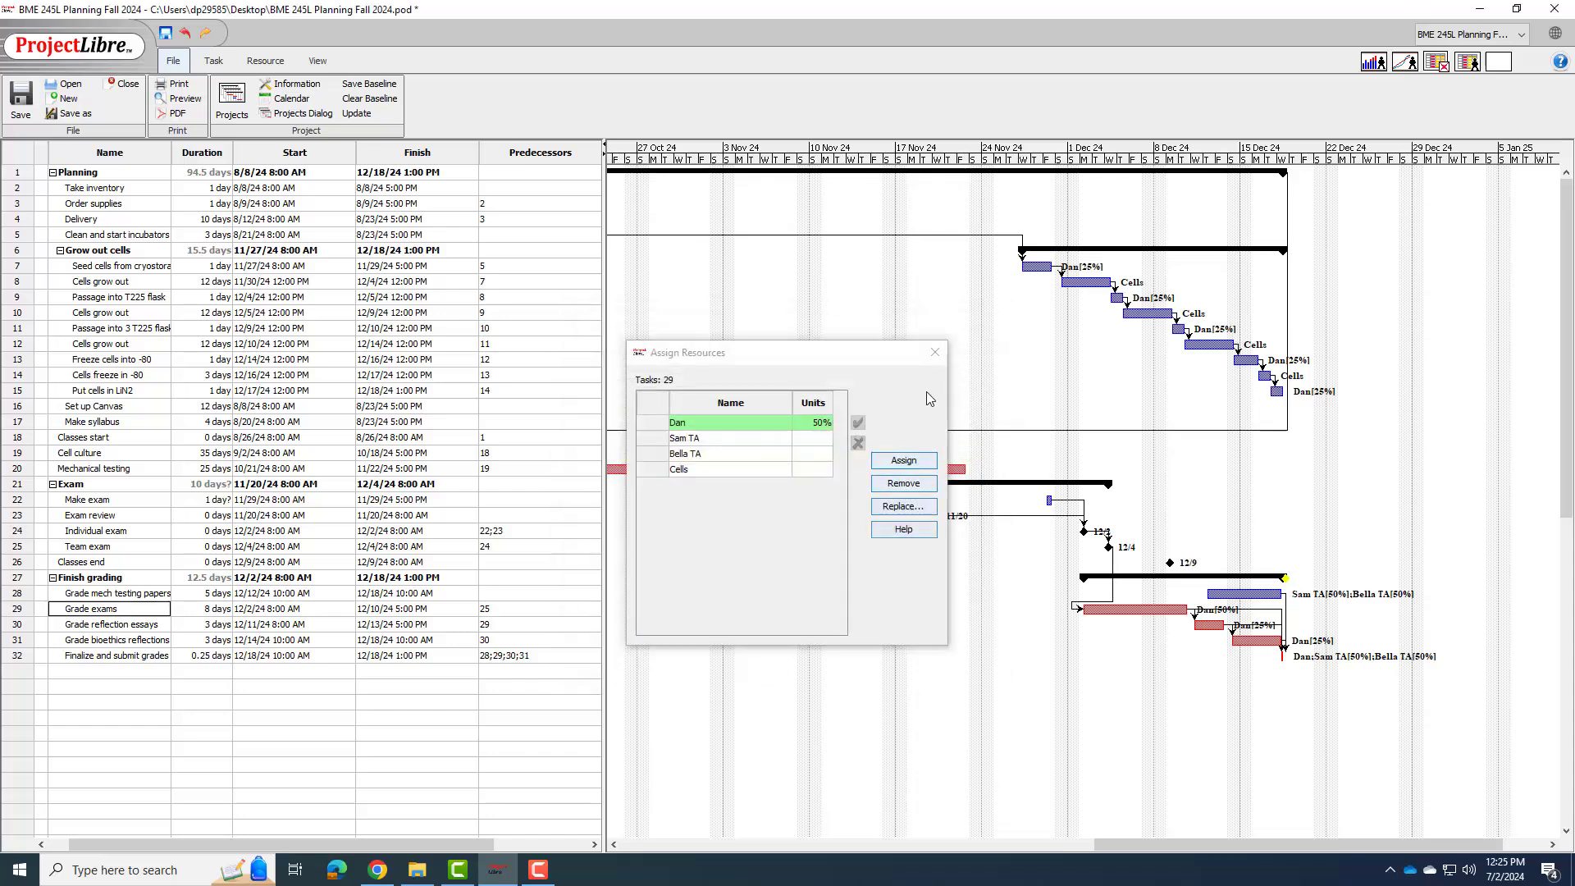
pyautogui.click(935, 352)
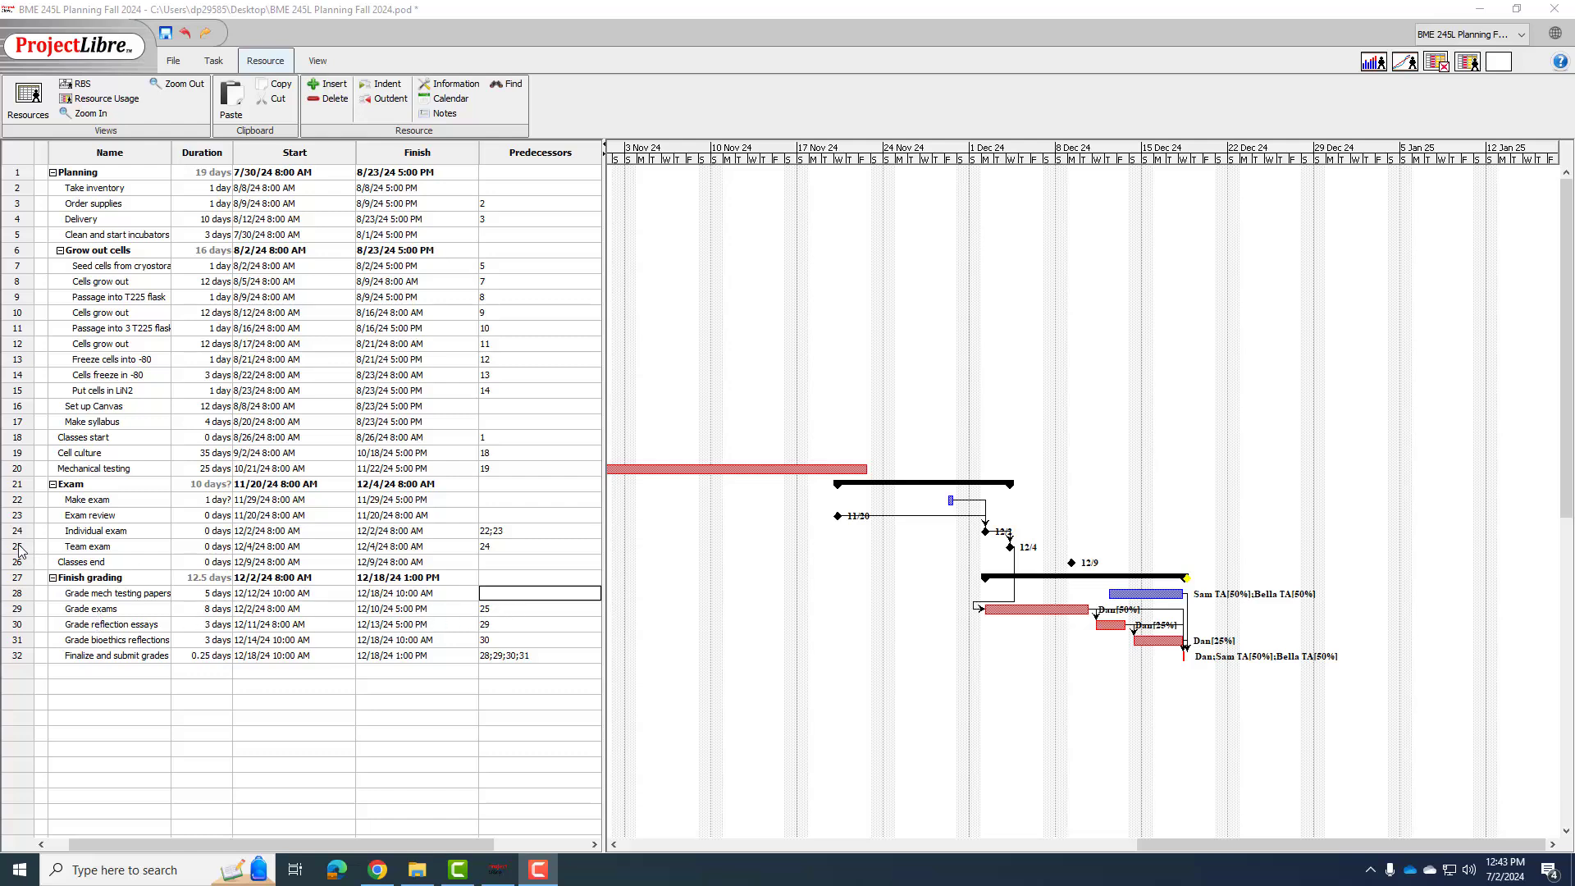
# Replace Grade exams' predecessor 25 (Team exam) with 24 (Individual exam).
pyautogui.doubleClick(519, 611)
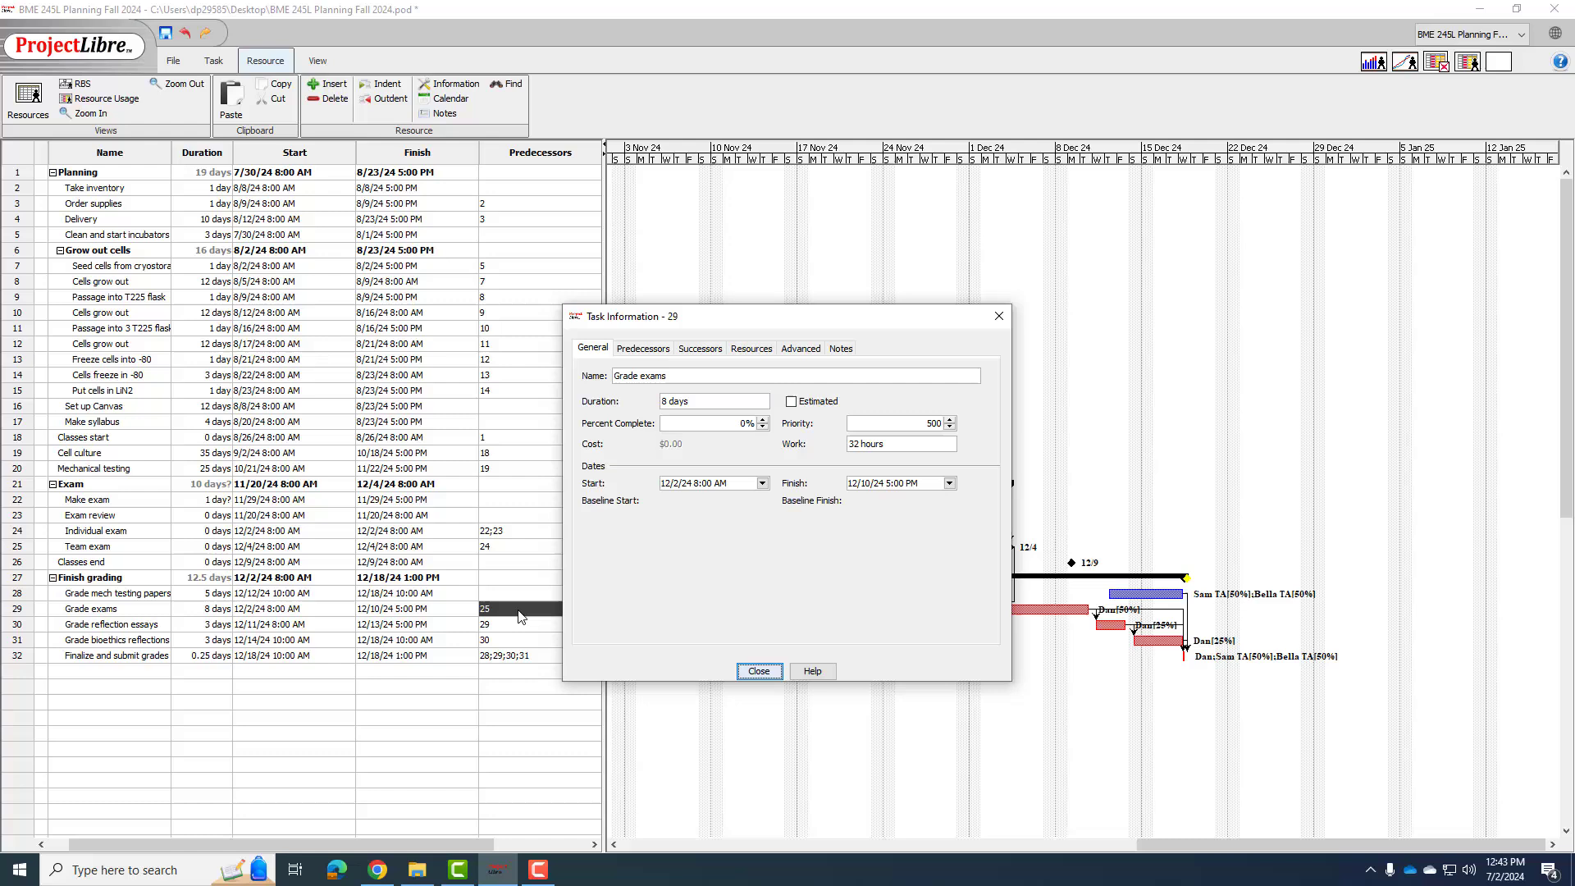
pyautogui.click(757, 671)
pyautogui.click(509, 608)
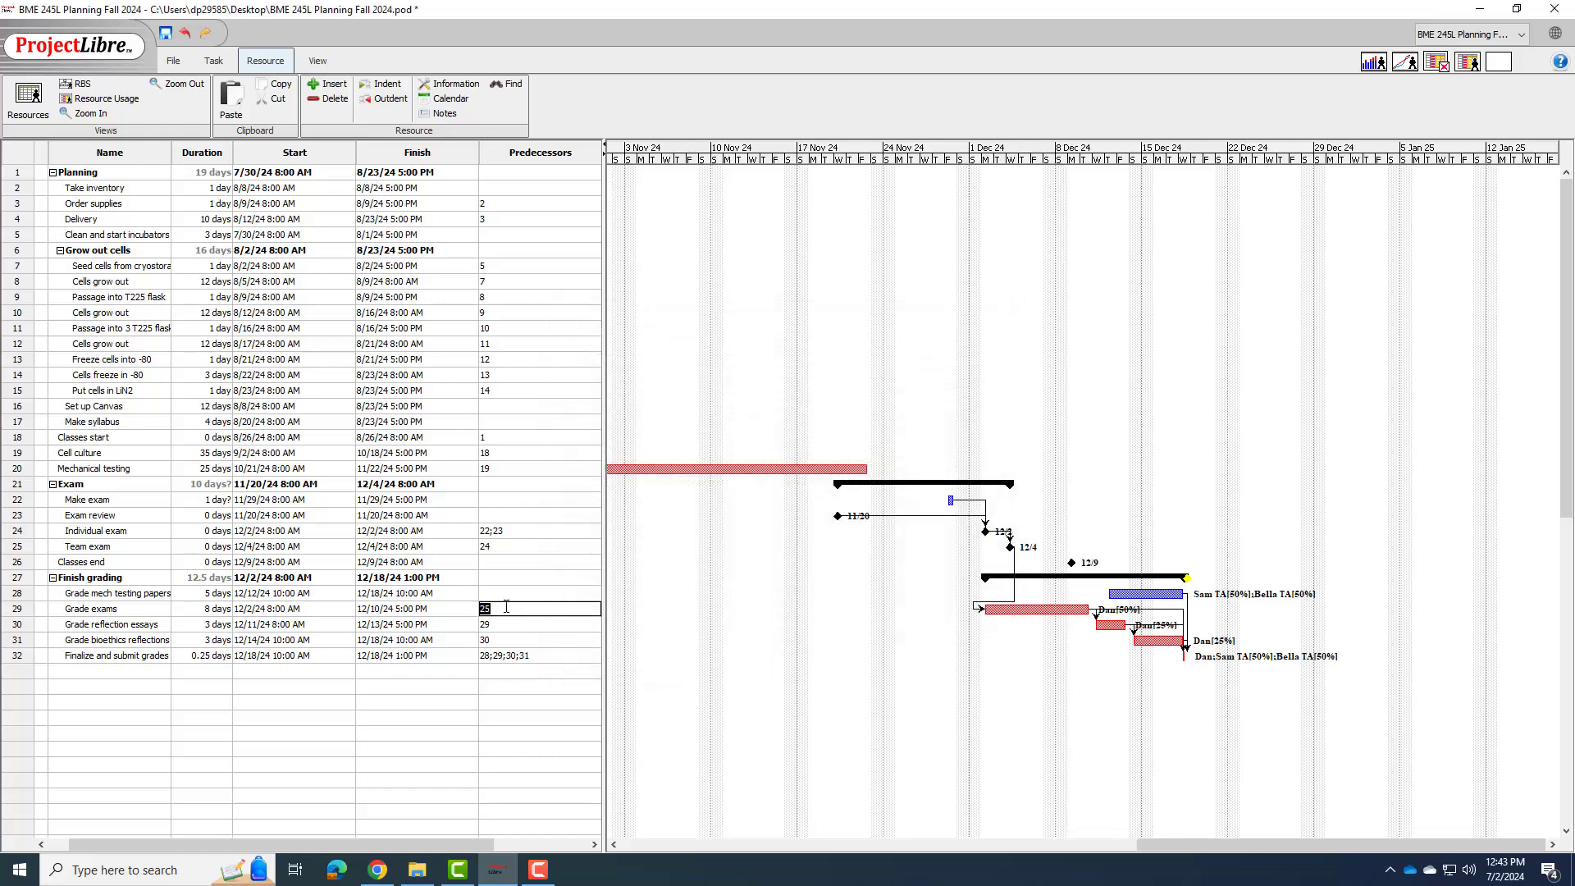
pyautogui.press('BackSpace')
pyautogui.write('24')
pyautogui.click(513, 625)
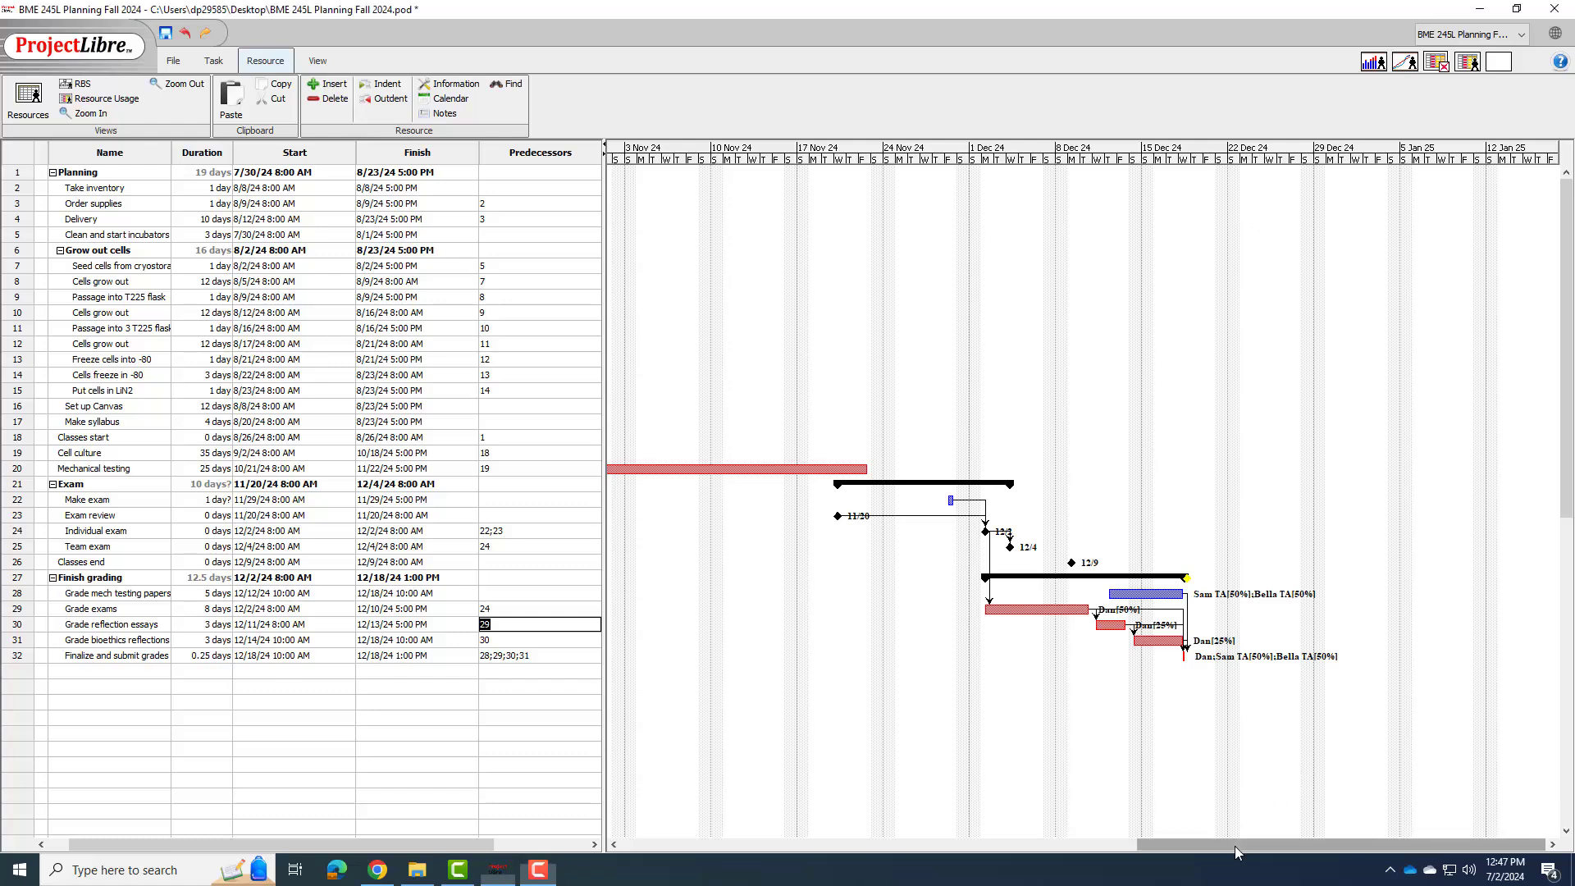
# Scroll the Gantt back to July and make task 3 the predecessor of Clean and start incubators.
pyautogui.moveTo(1234, 845); pyautogui.dragTo(718, 829)
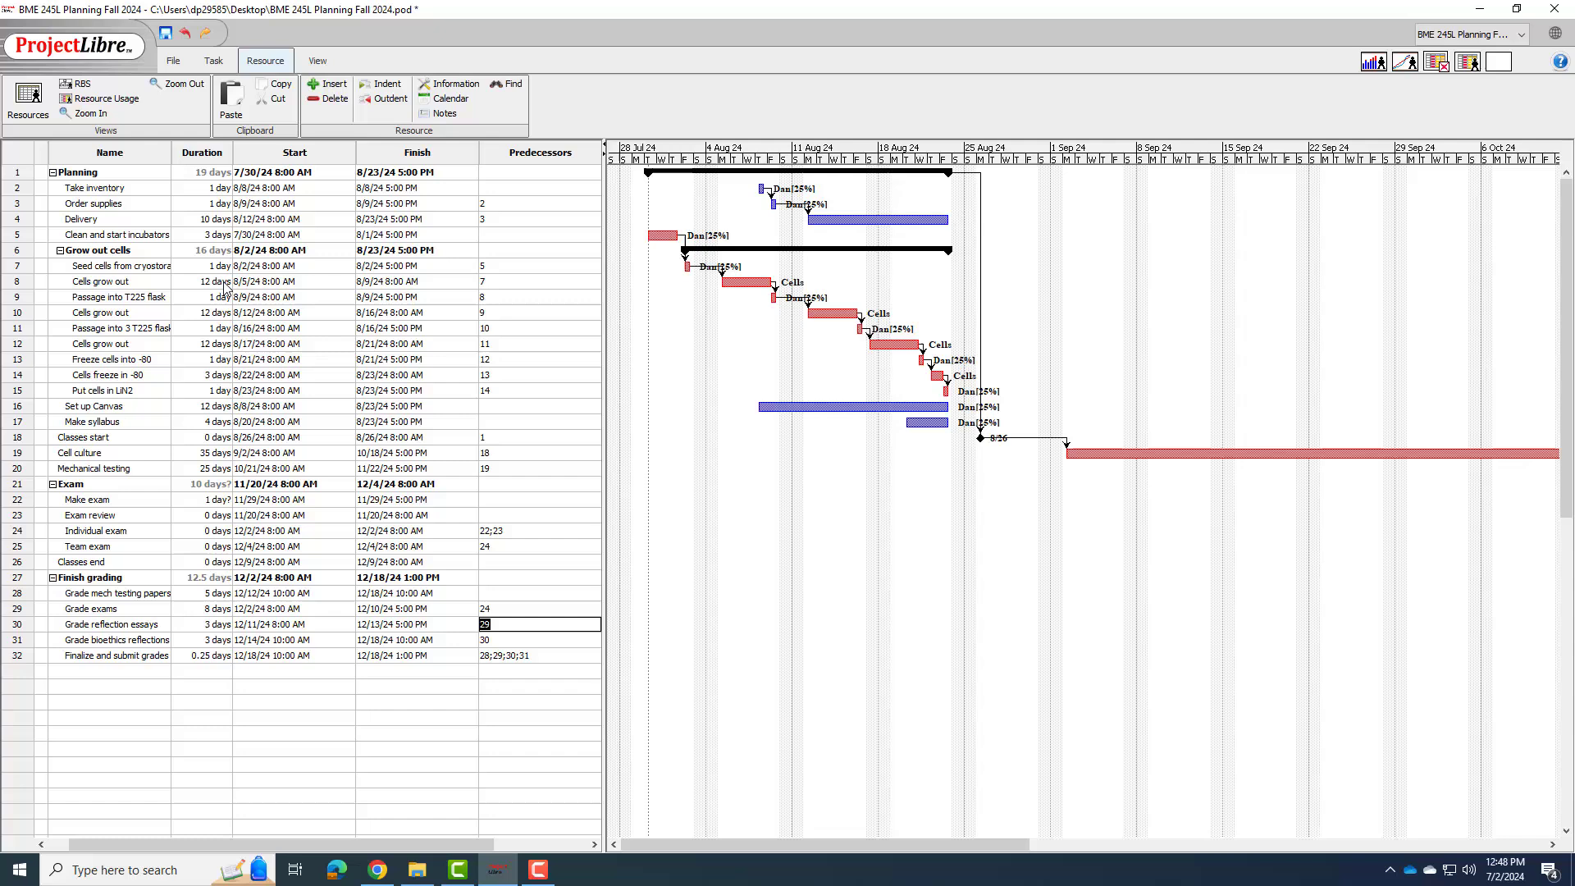
pyautogui.click(501, 231)
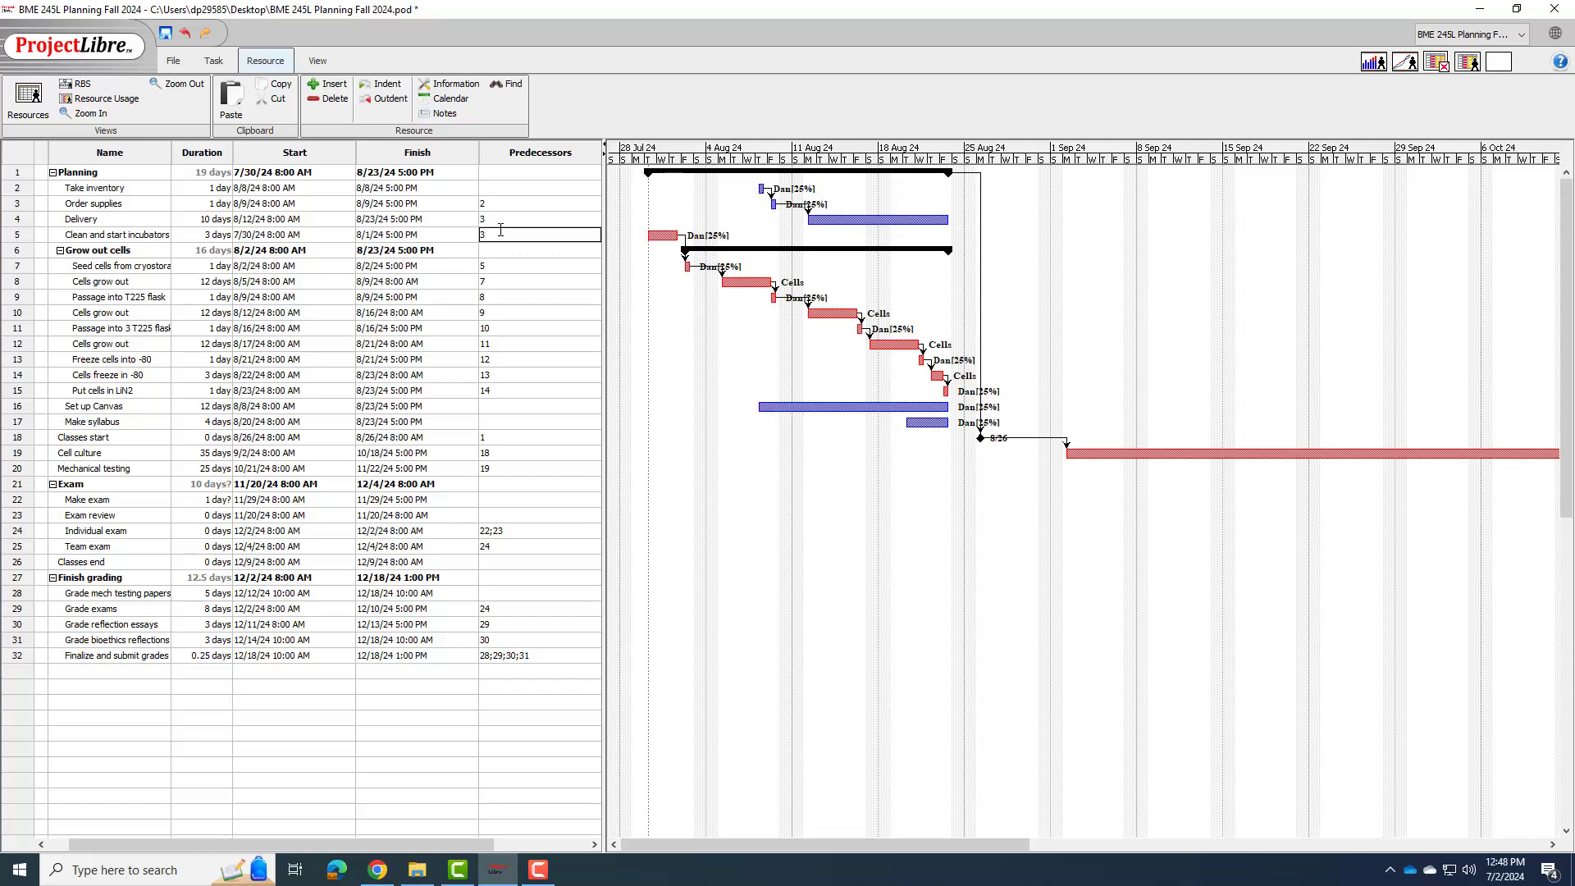
pyautogui.press('Return')
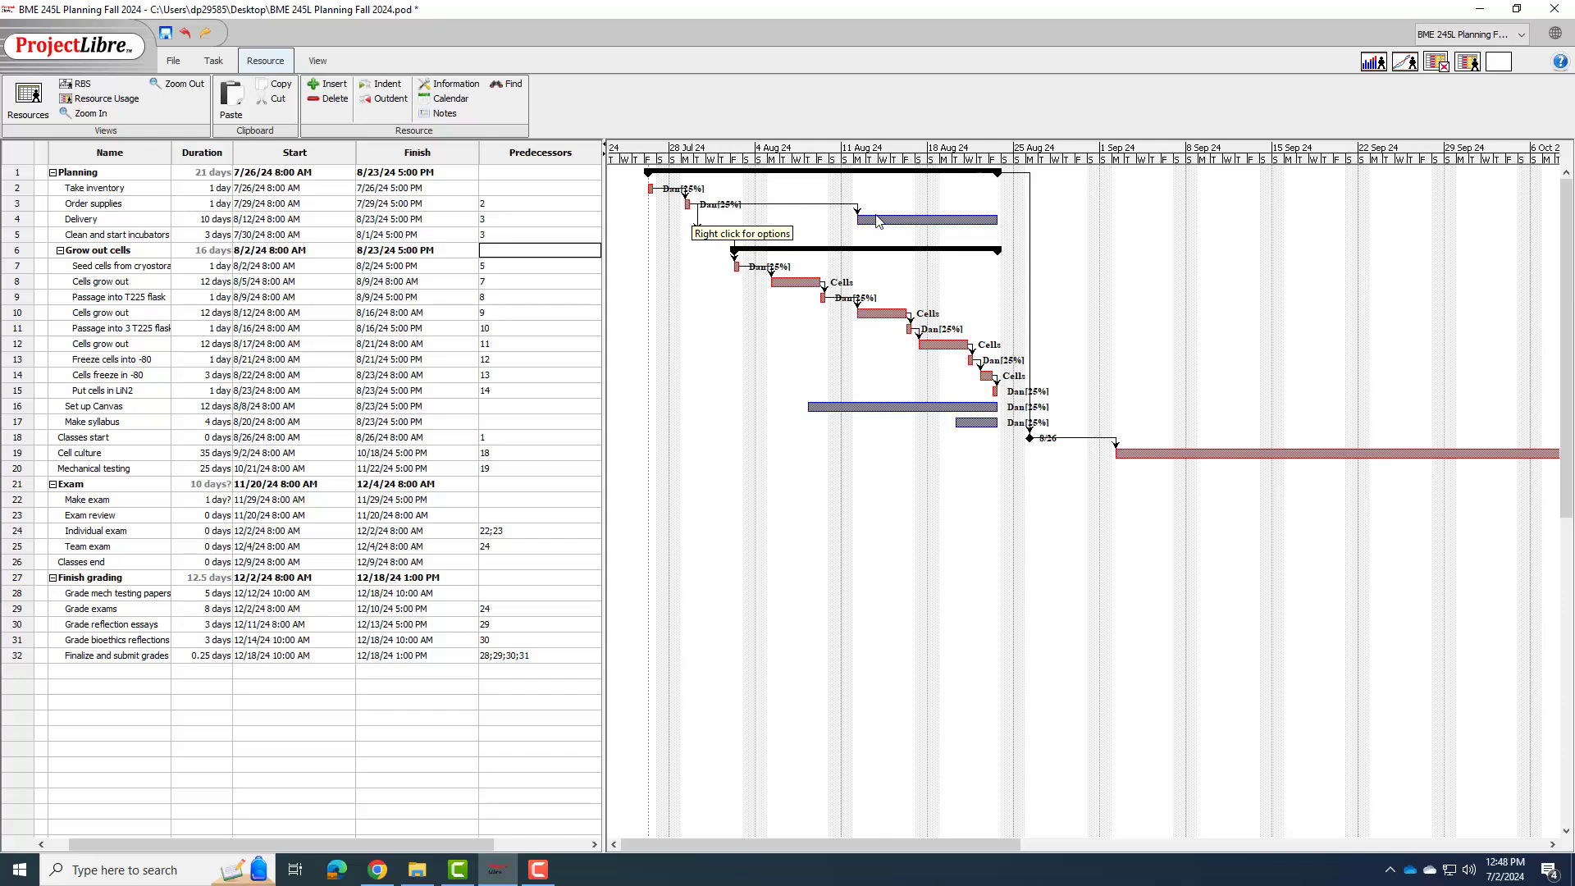
# Set Delivery's constraint type to As Soon As Possible.
pyautogui.doubleClick(135, 224)
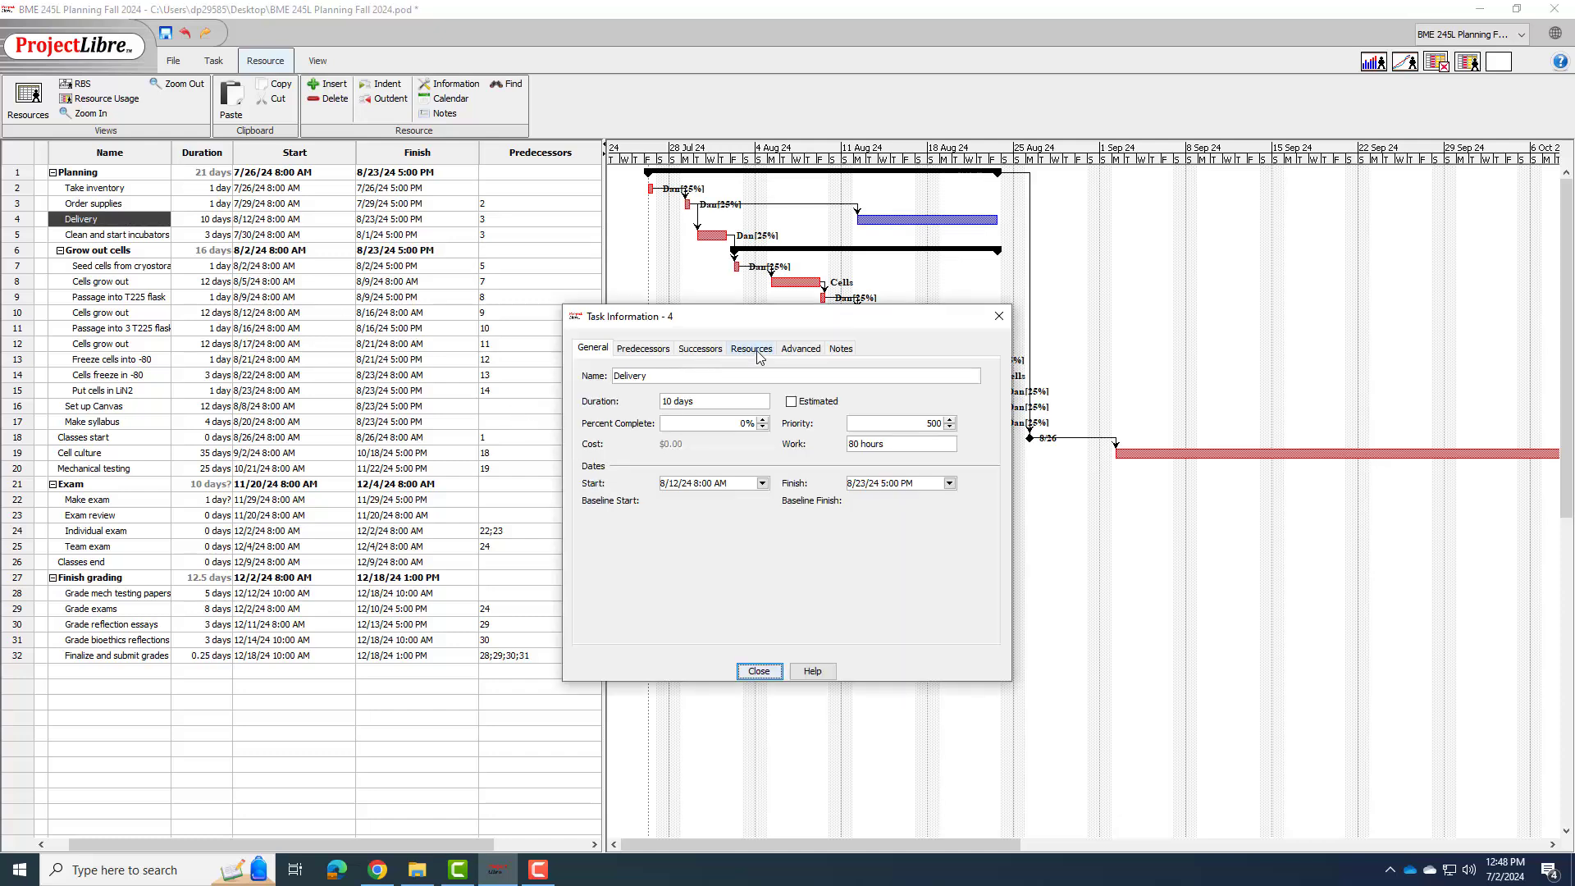
pyautogui.click(797, 349)
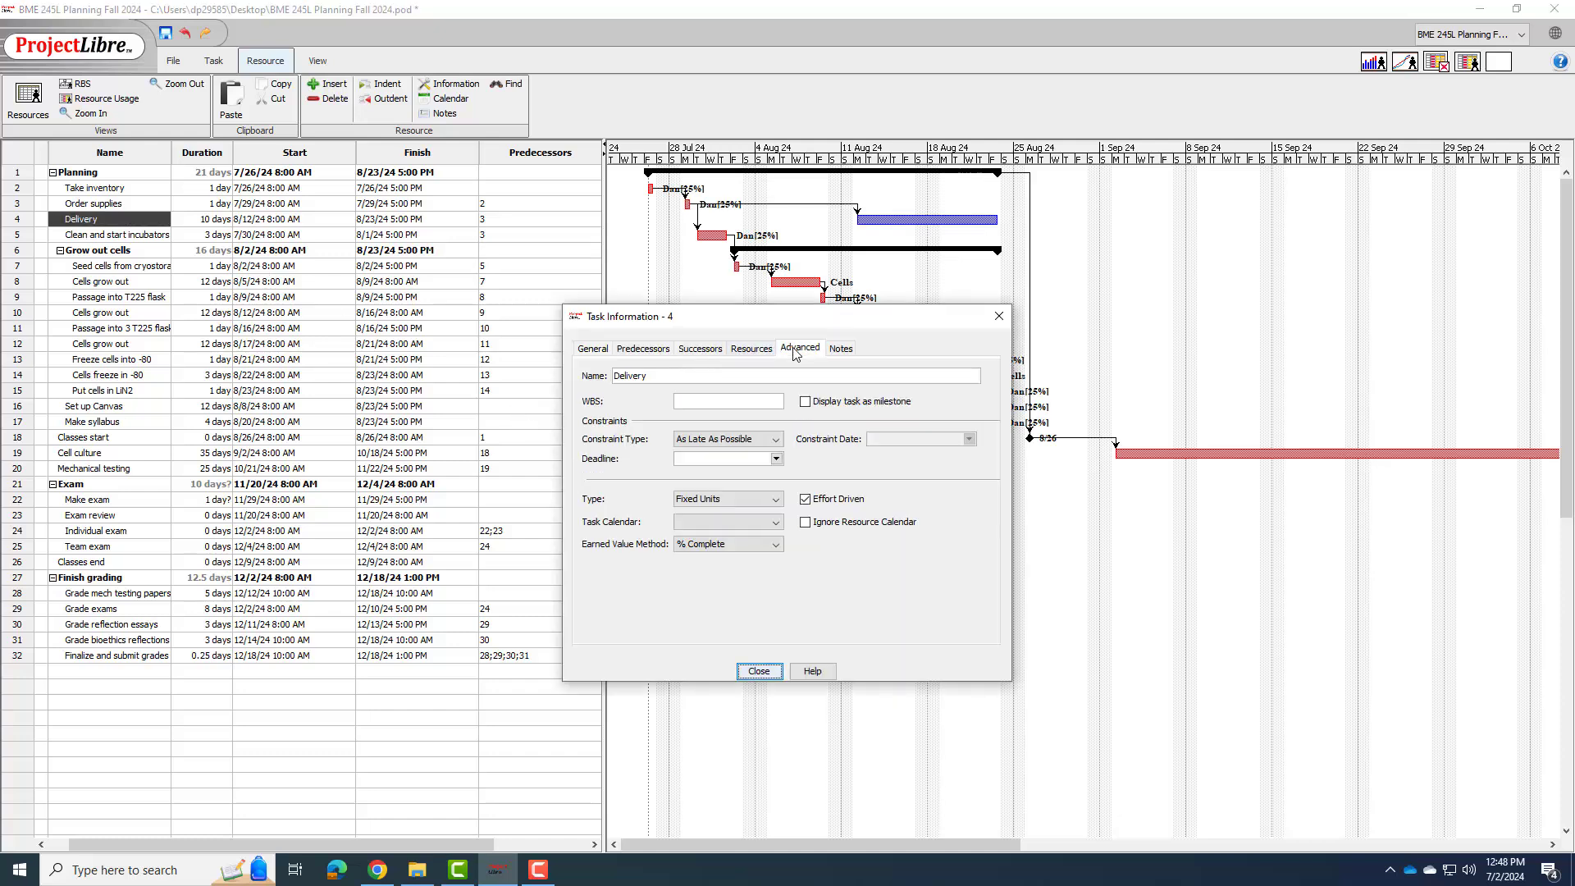
pyautogui.click(710, 443)
pyautogui.click(712, 455)
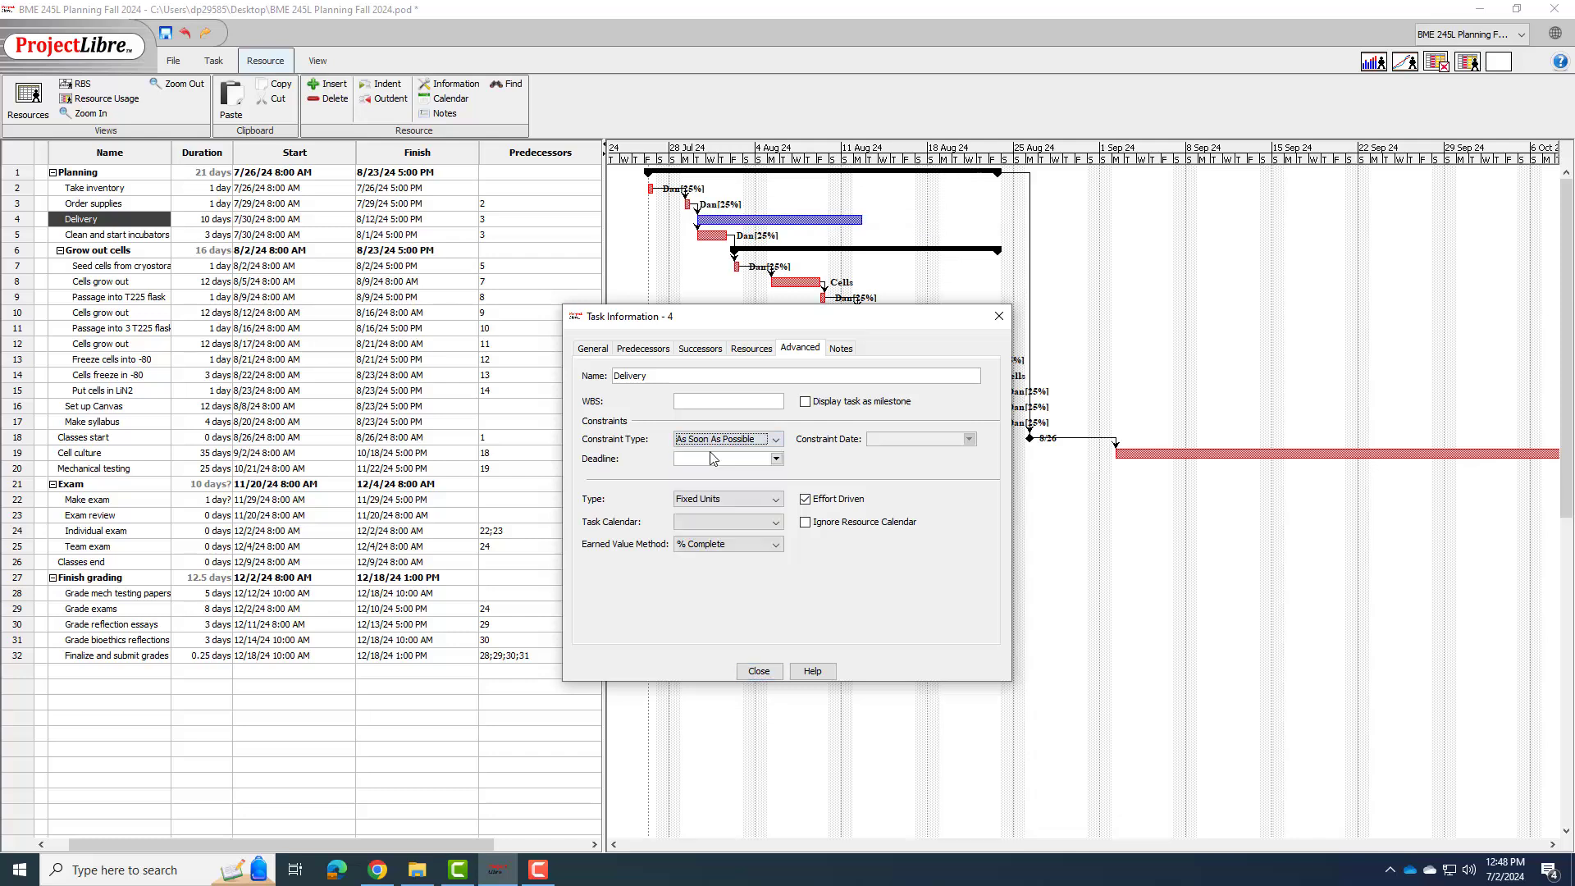
pyautogui.click(759, 671)
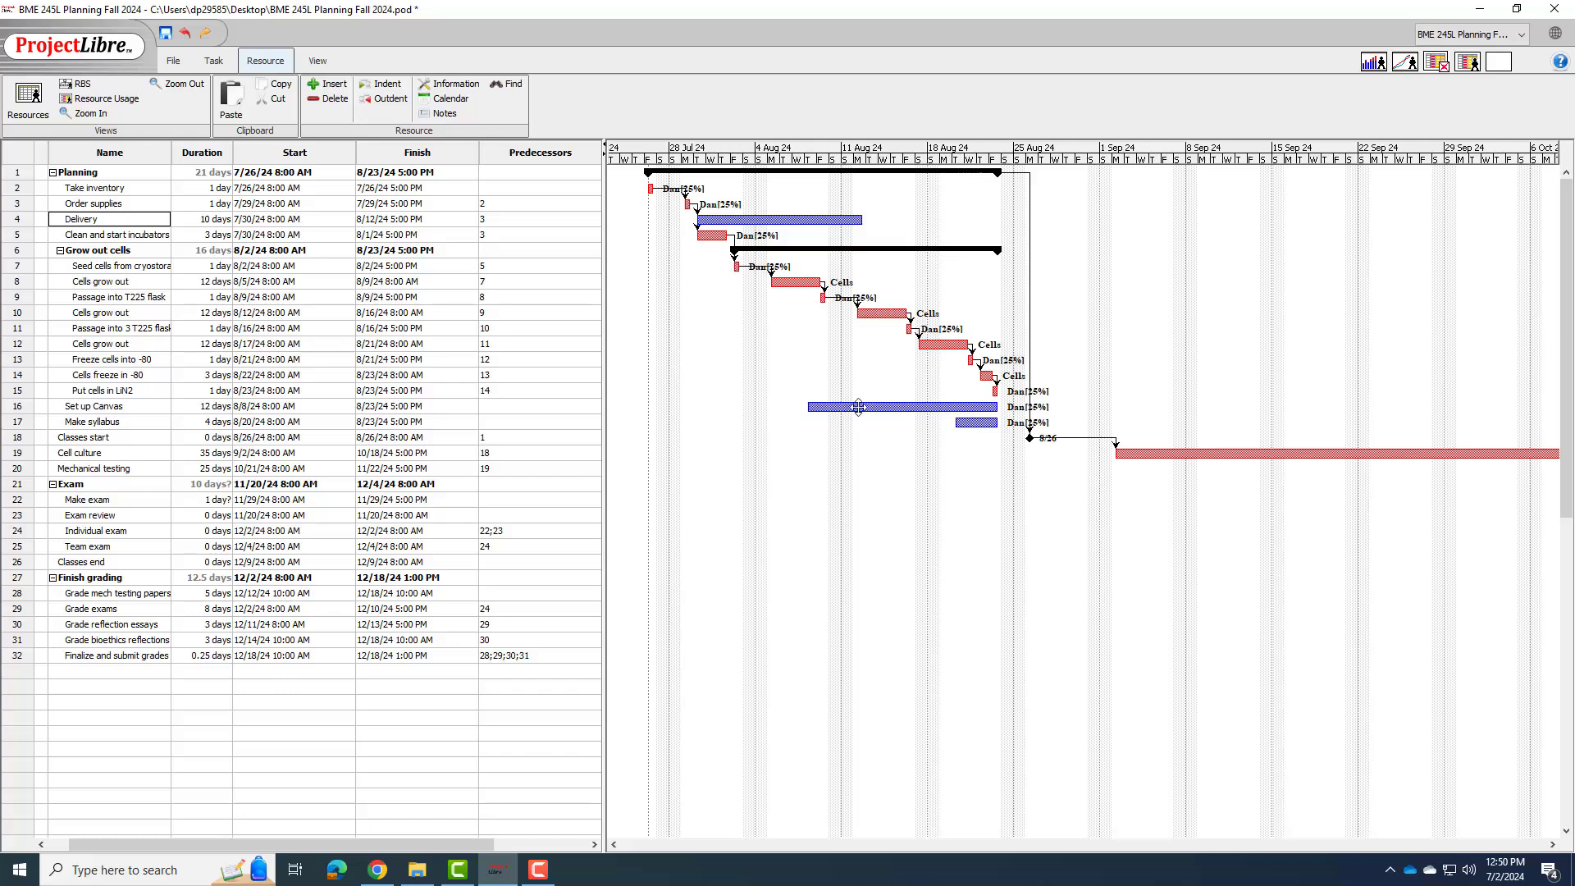
# Start entering 16 (Set up Canvas) as Take inventory's predecessor.
pyautogui.click(858, 408)
pyautogui.click(507, 189)
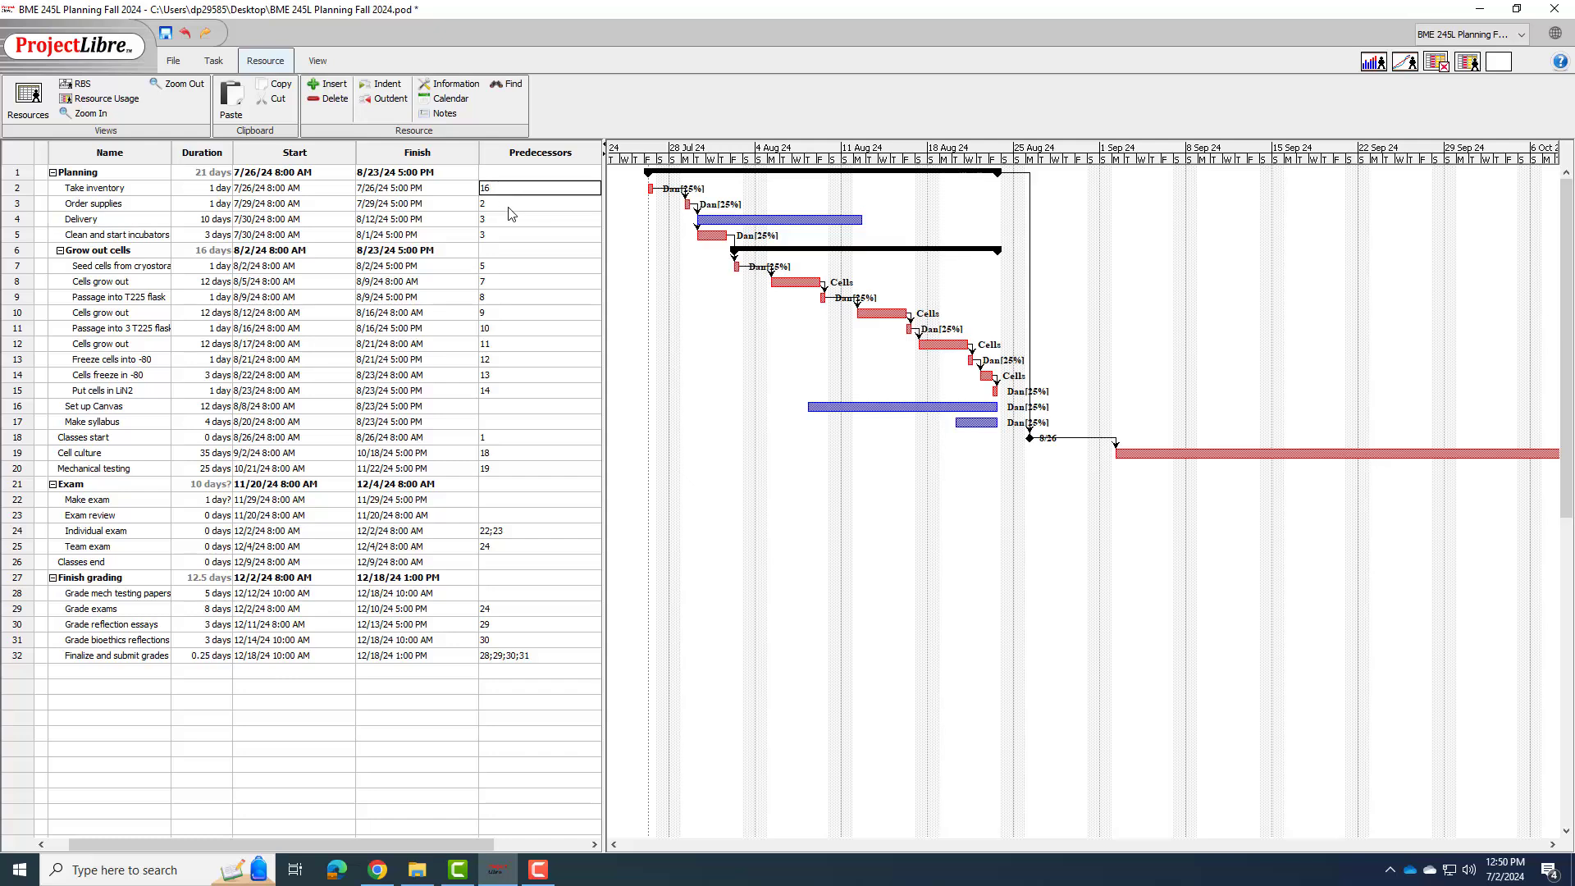
# Commit predecessor 16 for Take inventory, moving Set up Canvas to 7/10–7/25/24.
pyautogui.press('Return')
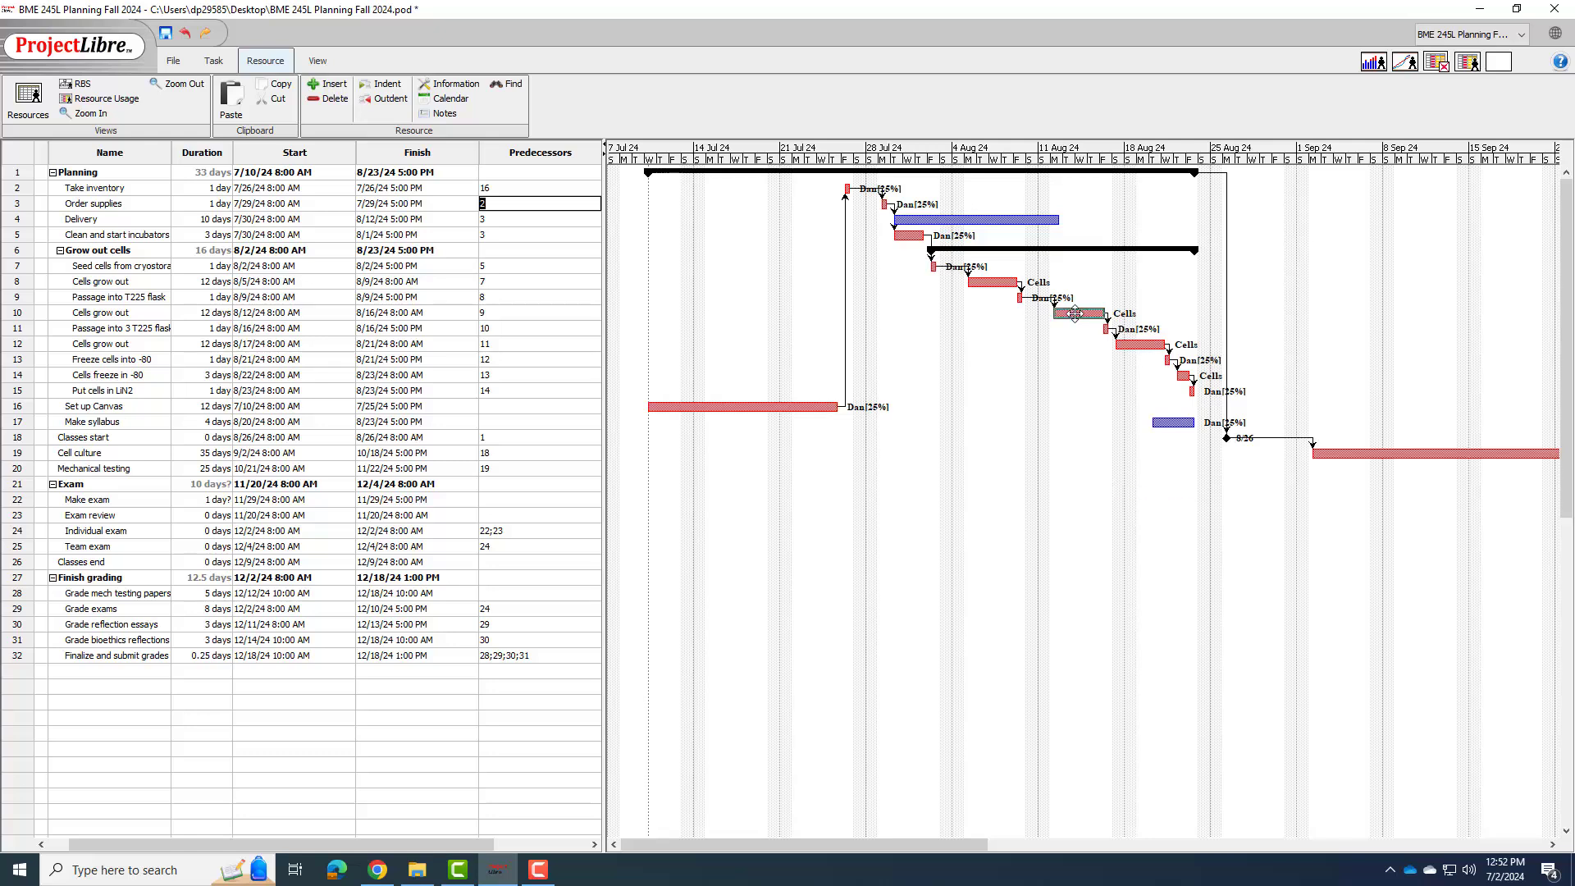
# Give Make syllabus a Must Start On constraint dated 8/12/24.
pyautogui.click(23, 320)
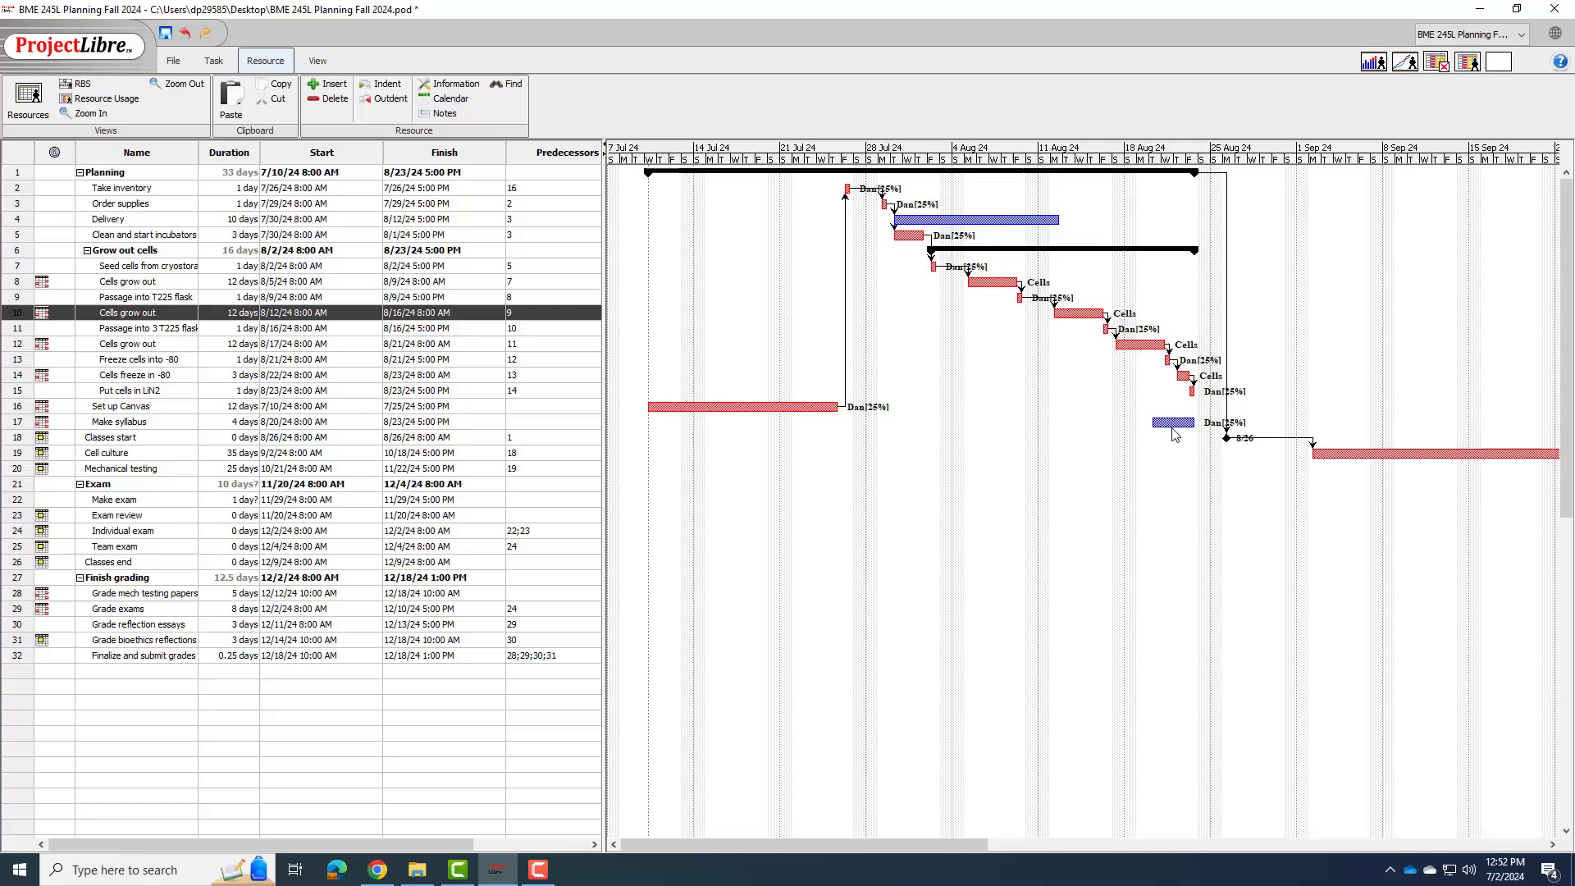
pyautogui.doubleClick(135, 422)
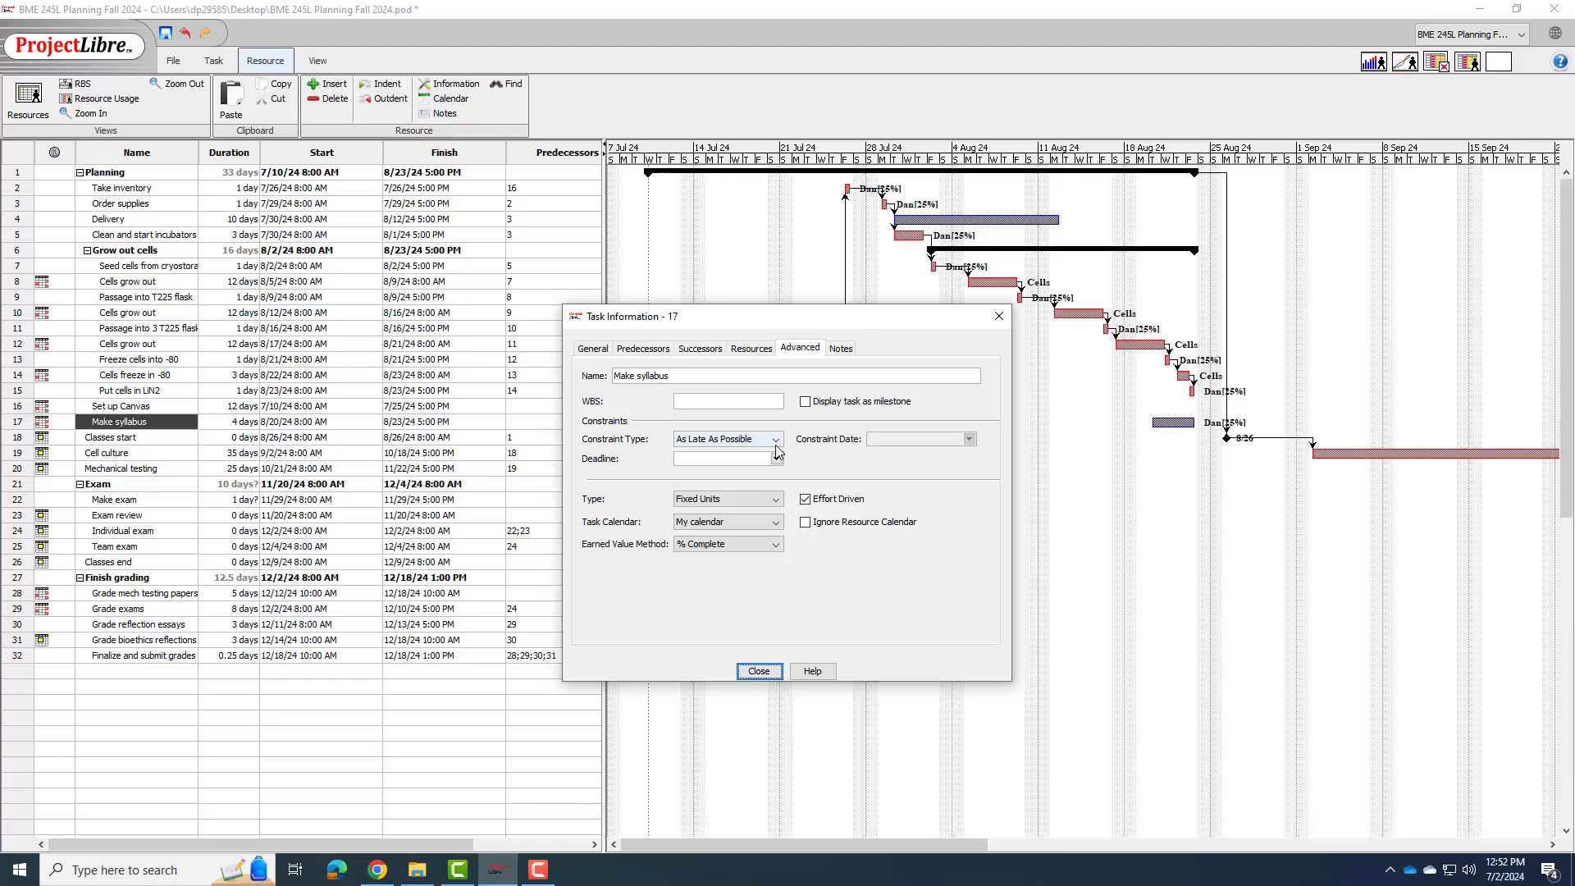
pyautogui.click(776, 440)
pyautogui.click(726, 482)
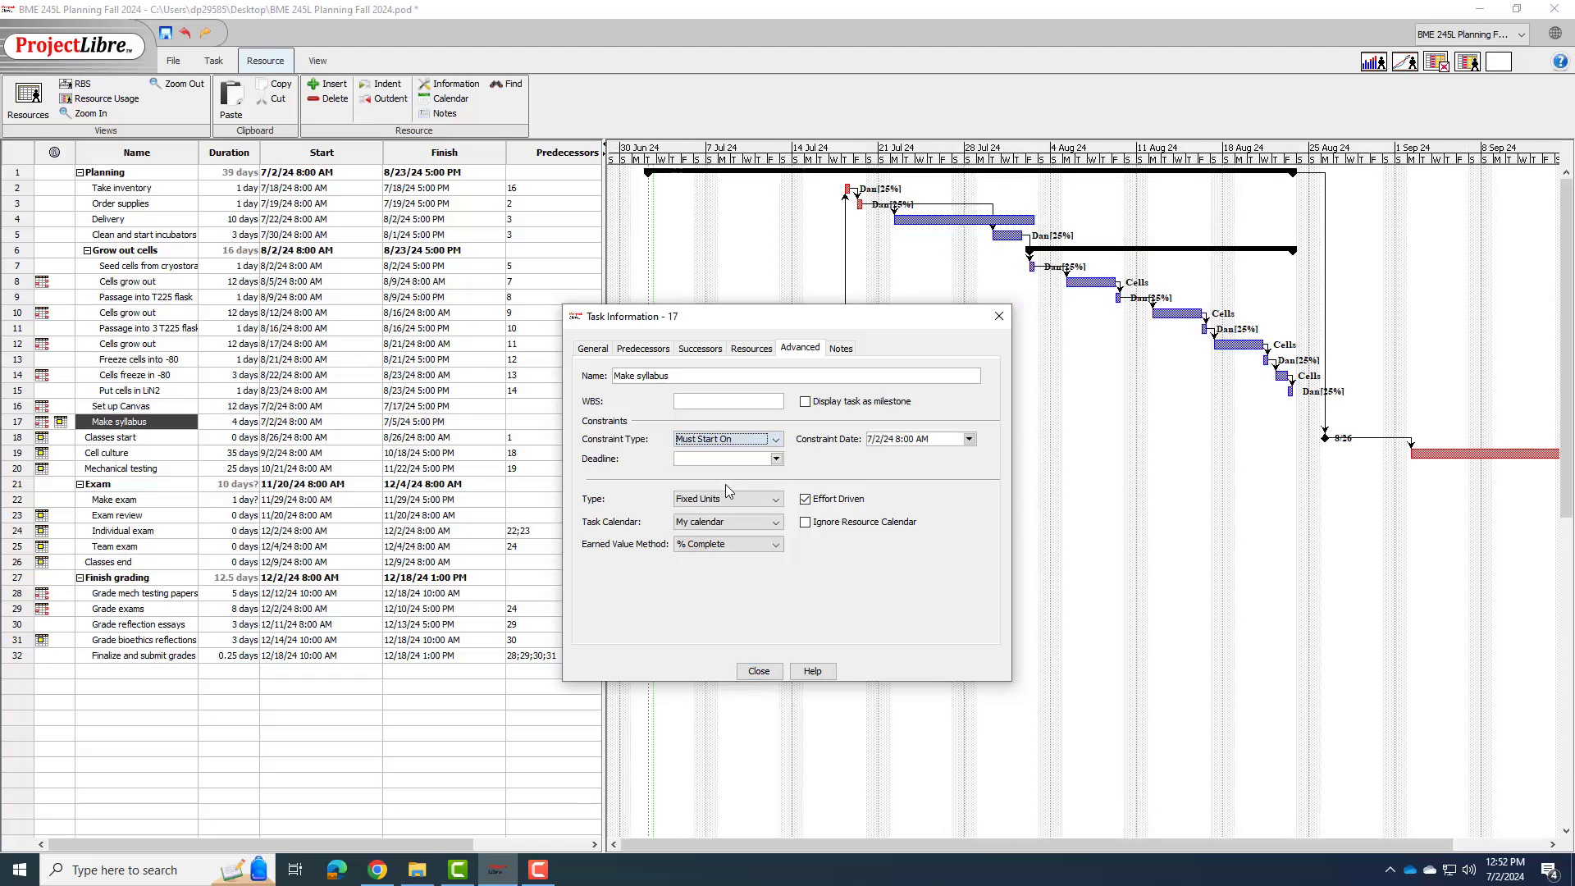
pyautogui.click(867, 440)
pyautogui.write('12')
pyautogui.press('Delete')
pyautogui.click(760, 672)
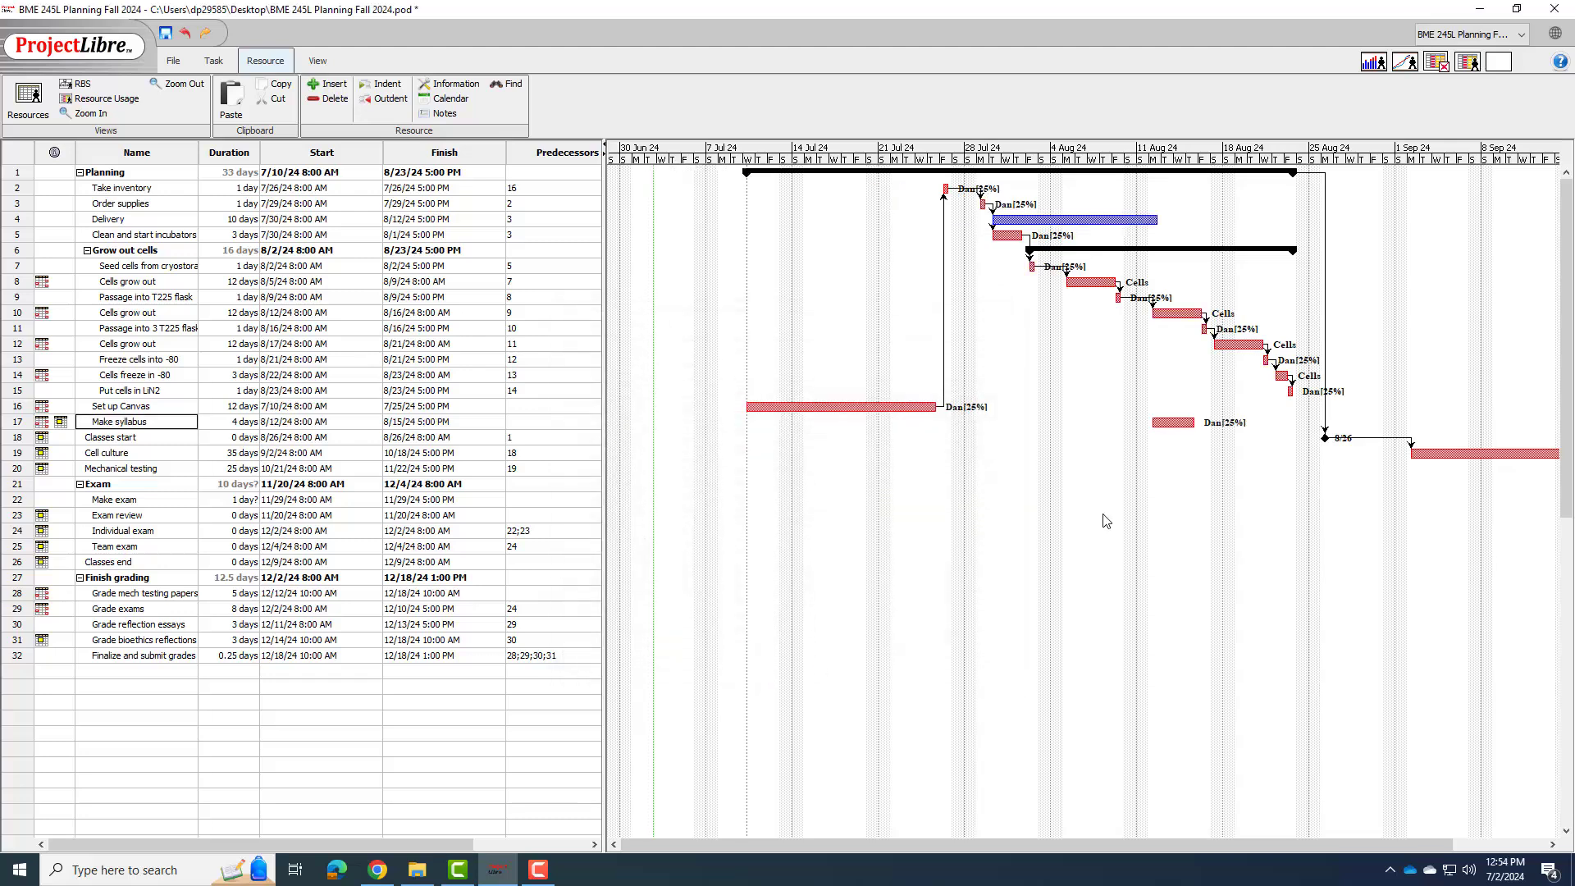